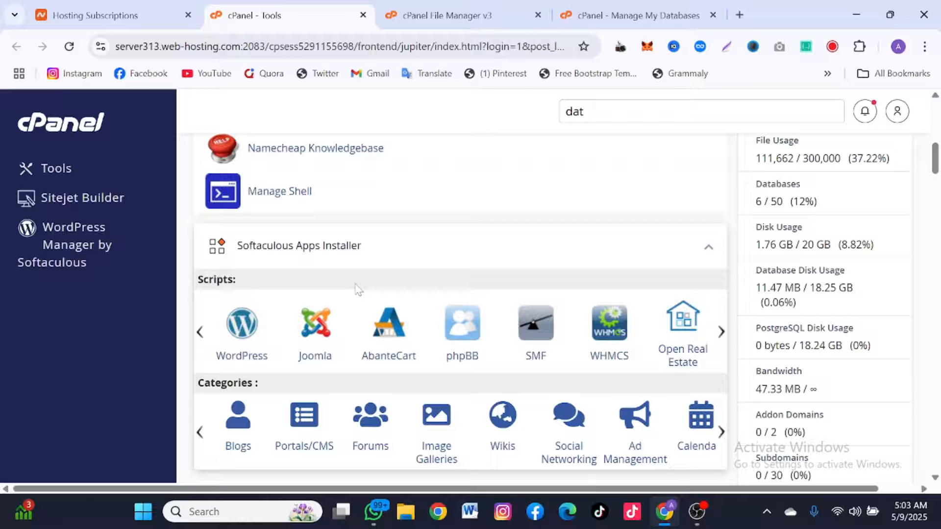
In the File Manager, extract no1logs-client-main.zip into /public_html and dismiss the extraction results.
{"action": "left_click", "coordinate": [416, 9]}
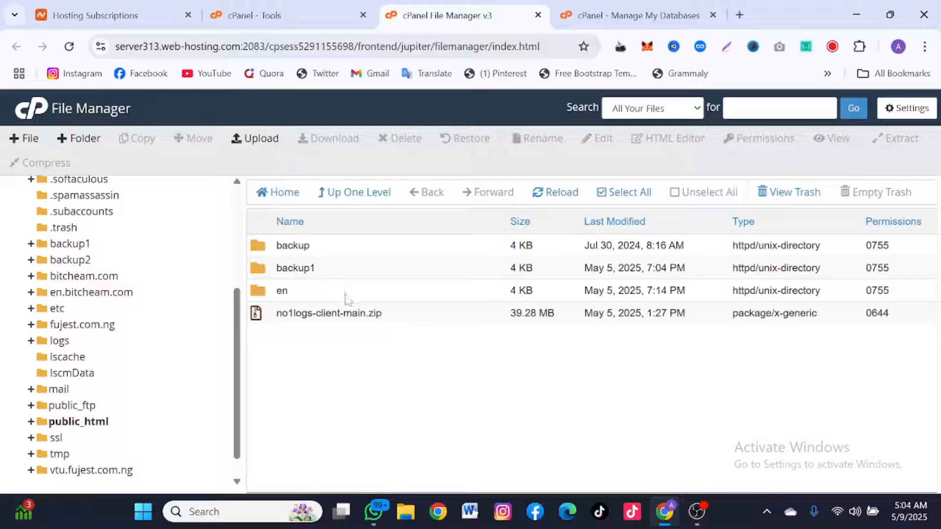
{"action": "left_click", "coordinate": [338, 247]}
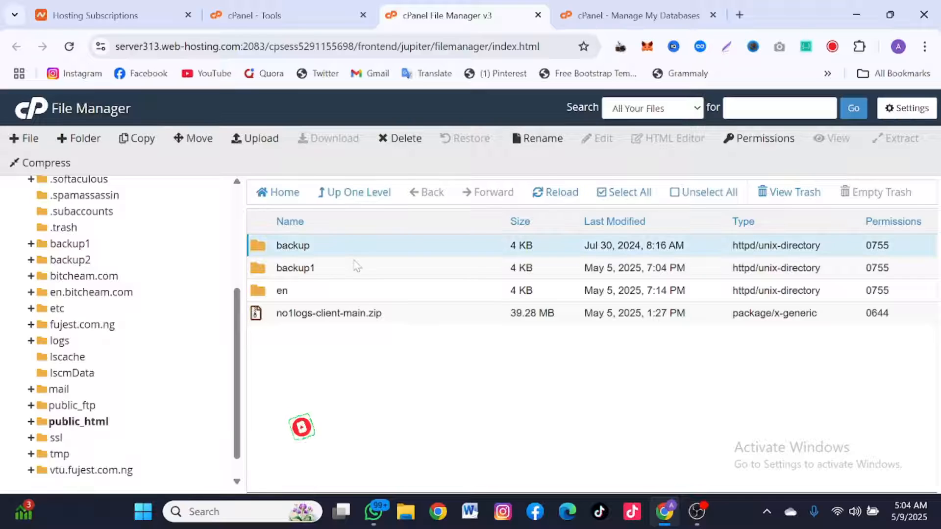
{"action": "left_click", "coordinate": [360, 268]}
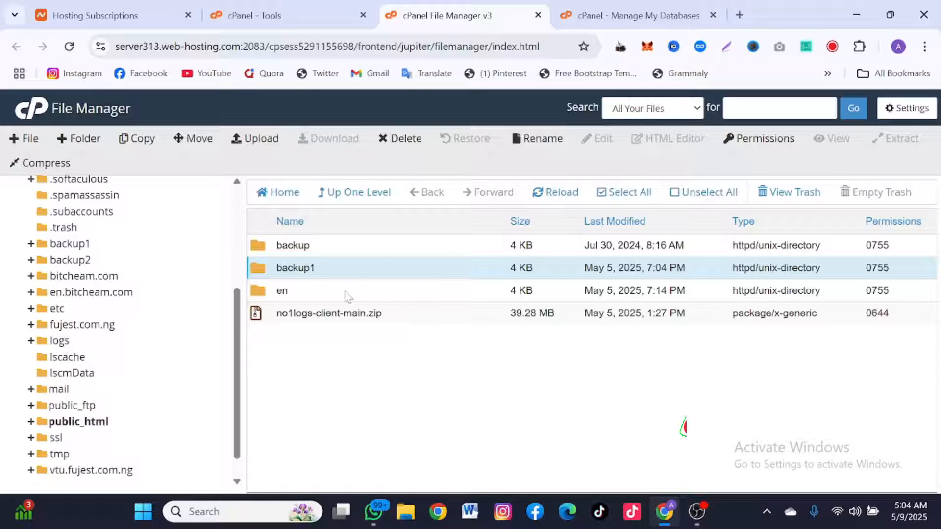
{"action": "left_click", "coordinate": [410, 314]}
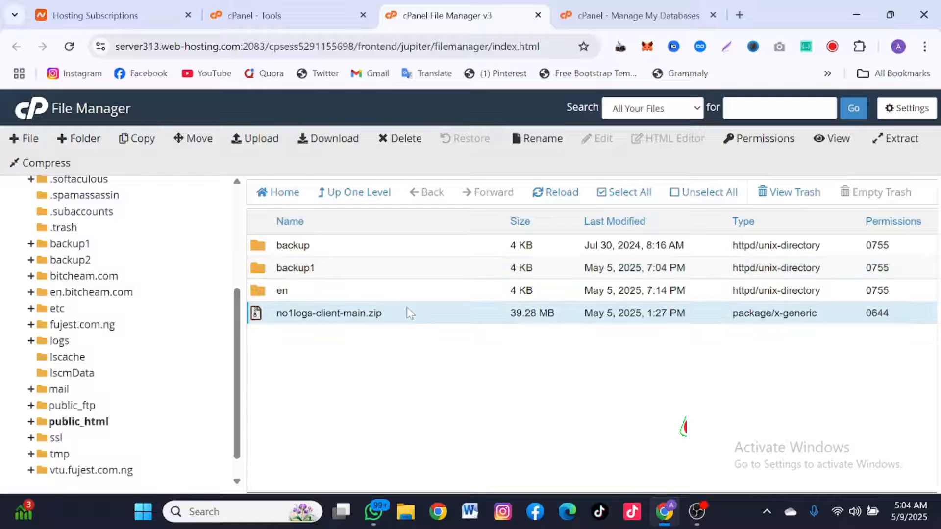
{"action": "right_click", "coordinate": [410, 314]}
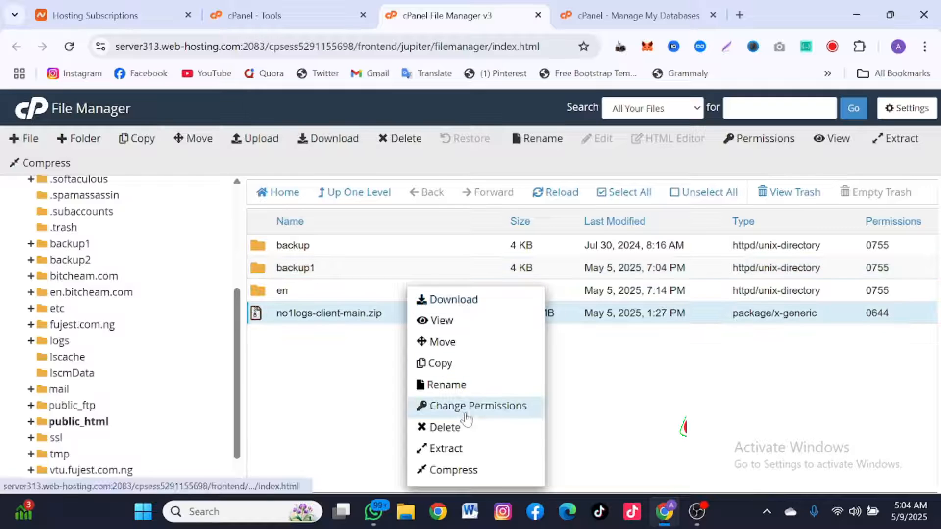
{"action": "left_click", "coordinate": [466, 451]}
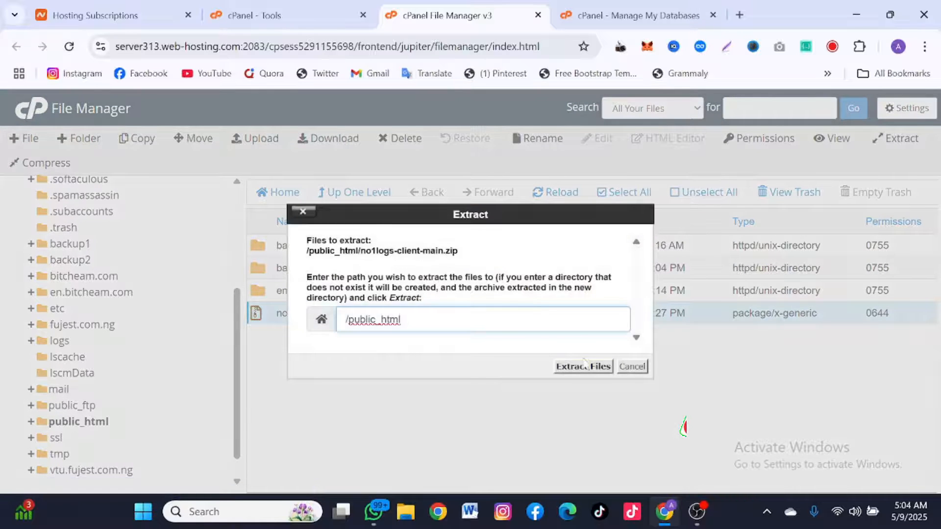
{"action": "left_click", "coordinate": [584, 366]}
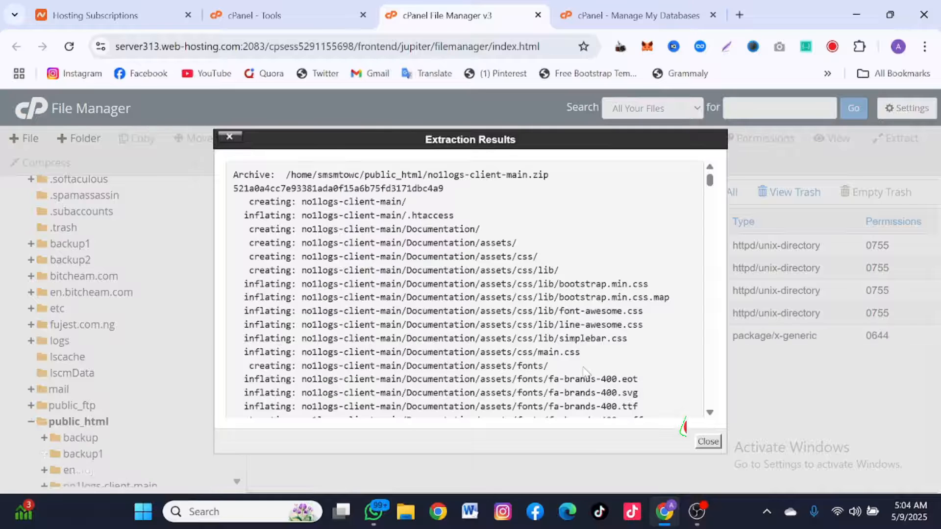
{"action": "left_click", "coordinate": [703, 441]}
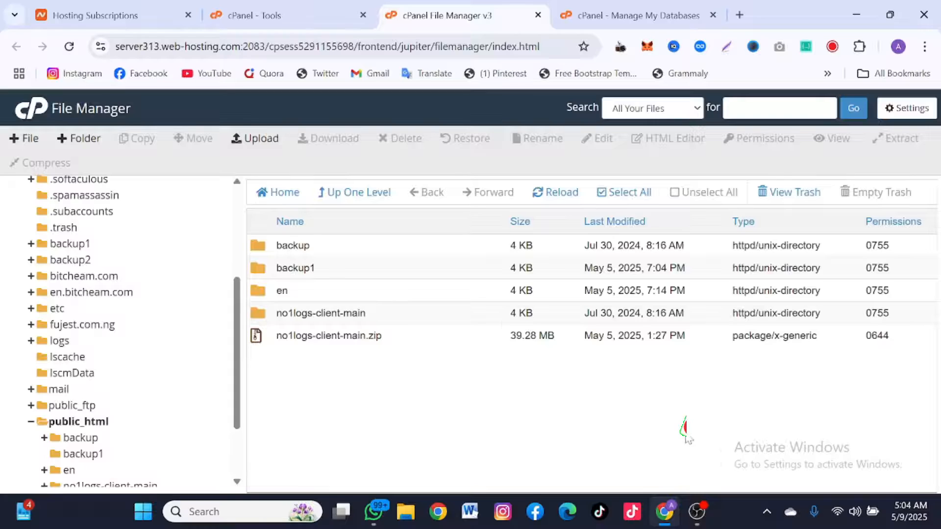
Examine the extracted no1logs-client-main folder and the contents of its backup subfolder, returning to no1logs-client-main.
{"action": "double_click", "coordinate": [446, 317]}
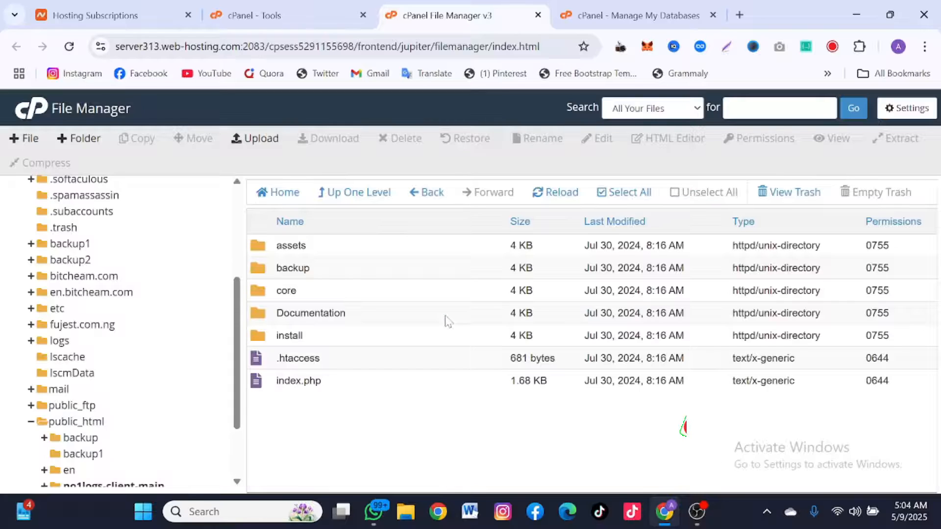
{"action": "left_click", "coordinate": [338, 196]}
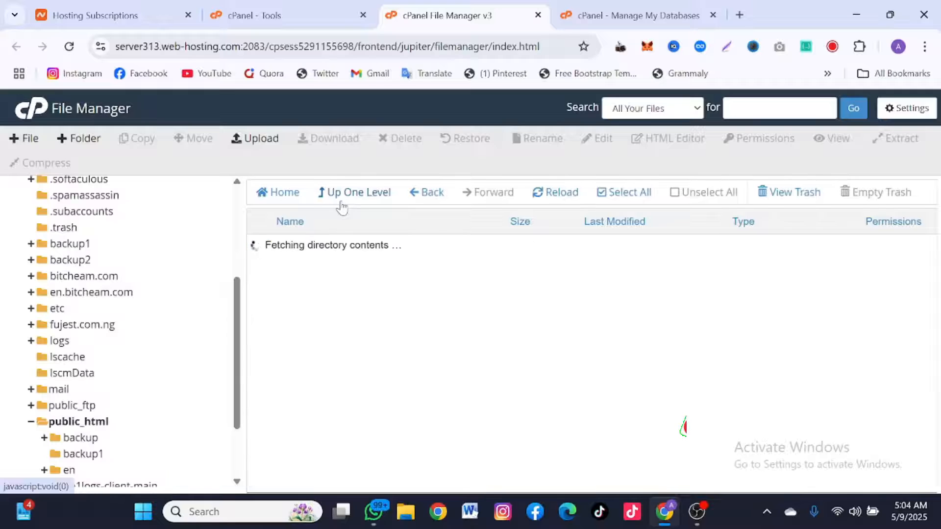
{"action": "double_click", "coordinate": [369, 314]}
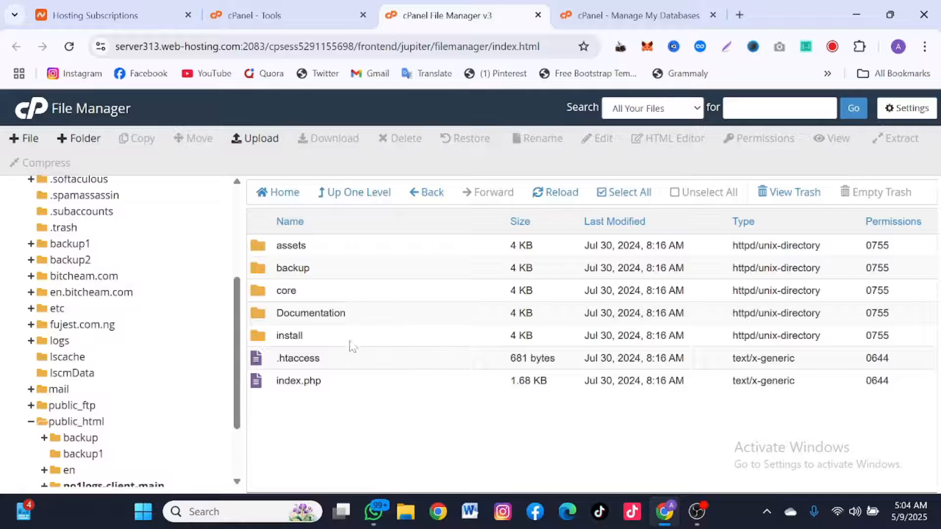
{"action": "double_click", "coordinate": [348, 275]}
{"action": "scroll", "coordinate": [350, 349], "scroll_direction": "down", "scroll_amount": 4}
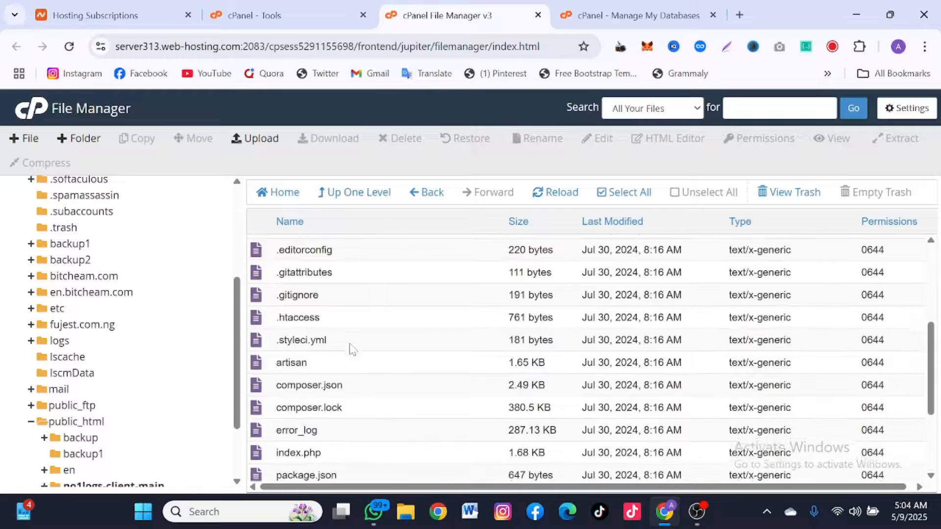
{"action": "scroll", "coordinate": [349, 349], "scroll_direction": "up", "scroll_amount": 4}
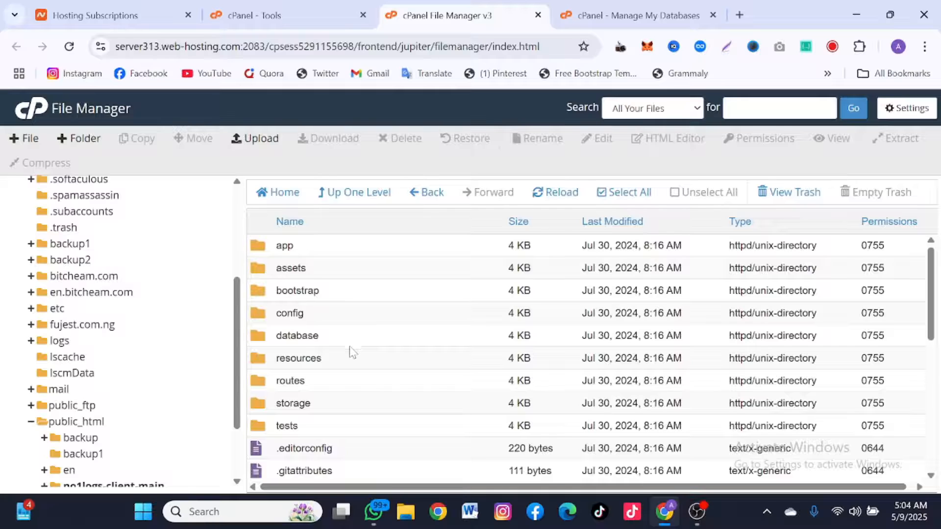
{"action": "scroll", "coordinate": [353, 353], "scroll_direction": "down", "scroll_amount": 7}
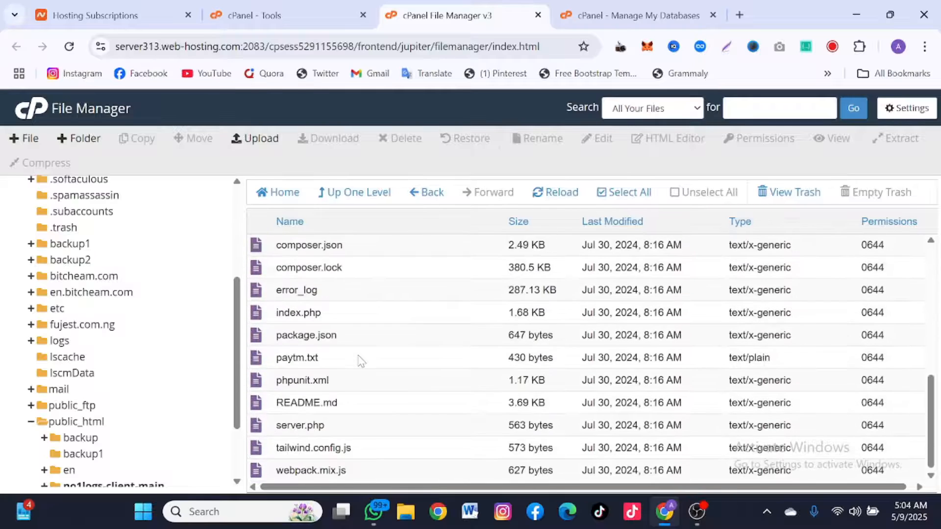
{"action": "scroll", "coordinate": [361, 361], "scroll_direction": "up", "scroll_amount": 7}
{"action": "left_click", "coordinate": [356, 194]}
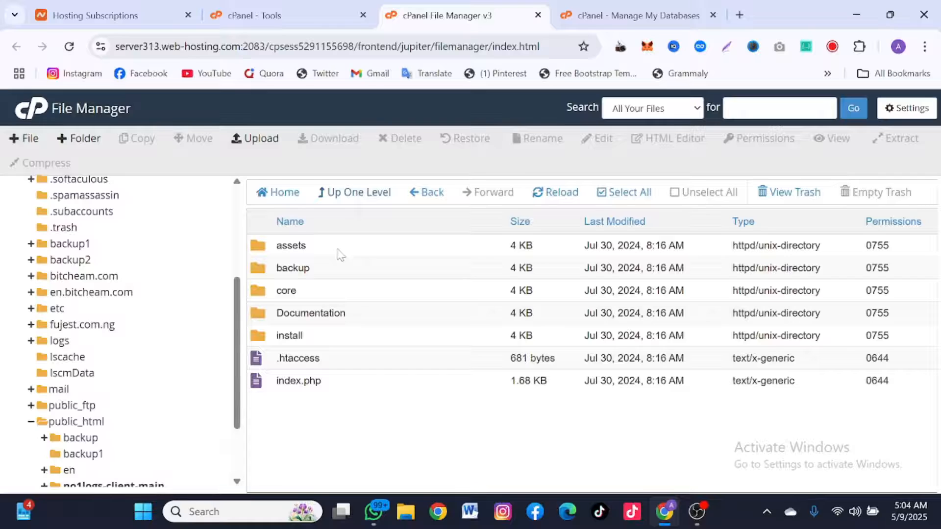
Move assets, core, Documentation, install, .htaccess and index.php from no1logs-client-main to /public_html, leaving out the backup folder.
{"action": "left_click", "coordinate": [340, 252]}
{"action": "left_click", "coordinate": [331, 293], "text": "ctrl"}
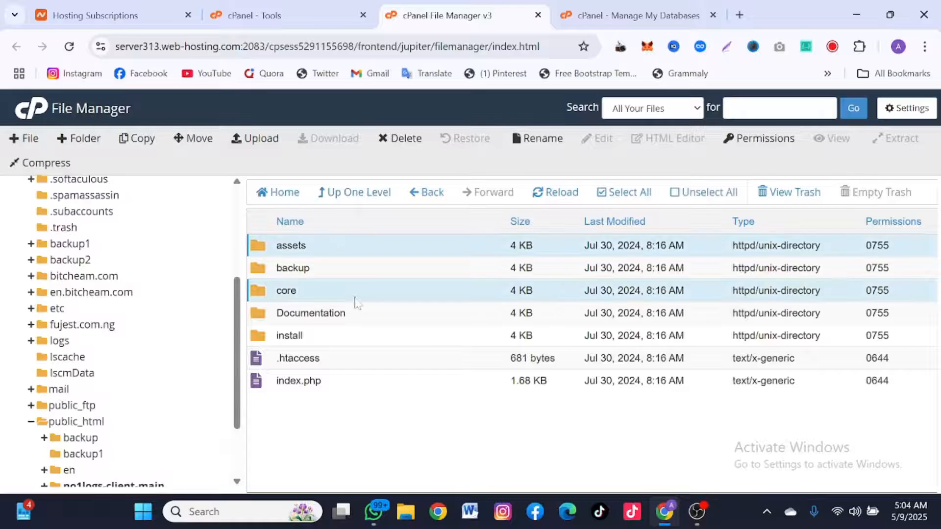
{"action": "left_click", "coordinate": [375, 314], "text": "ctrl"}
{"action": "left_click", "coordinate": [365, 337], "text": "ctrl"}
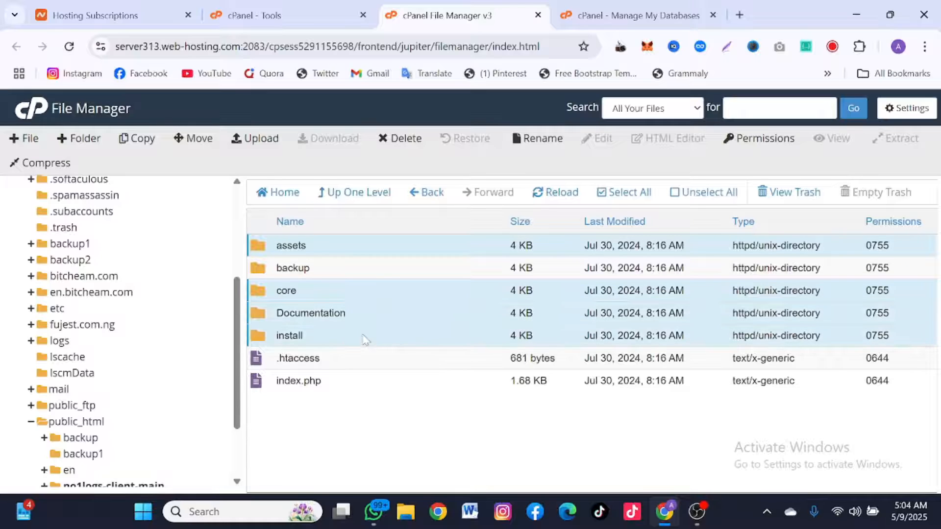
{"action": "left_click", "coordinate": [374, 364], "text": "ctrl"}
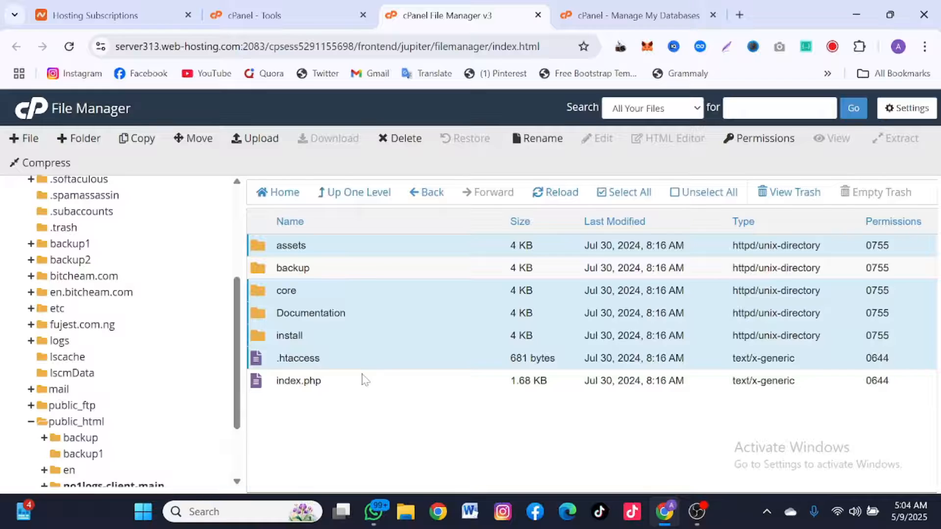
{"action": "left_click", "coordinate": [364, 380], "text": "ctrl"}
{"action": "right_click", "coordinate": [345, 357]}
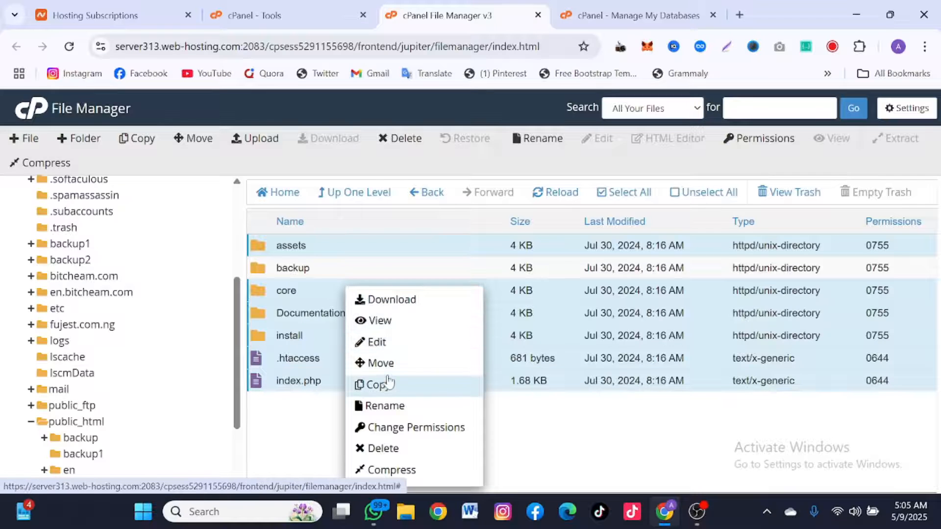
{"action": "left_click", "coordinate": [382, 363]}
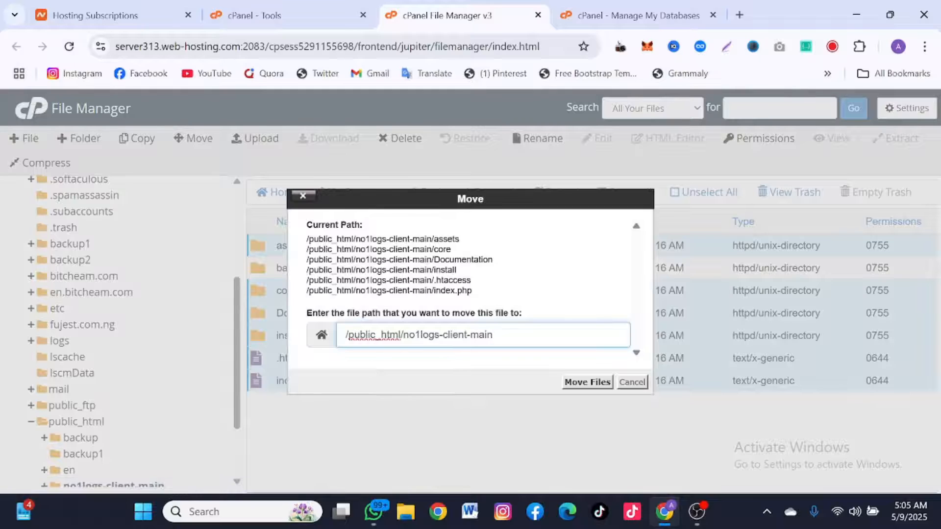
{"action": "left_click_drag", "start_coordinate": [403, 335], "coordinate": [572, 309]}
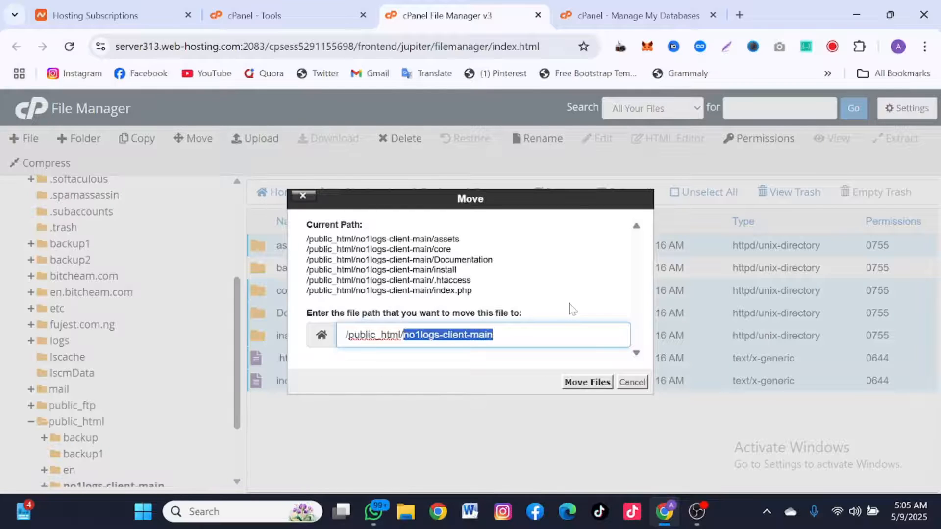
{"action": "key", "text": "BackSpace"}
{"action": "key", "text": "BackSpace"}
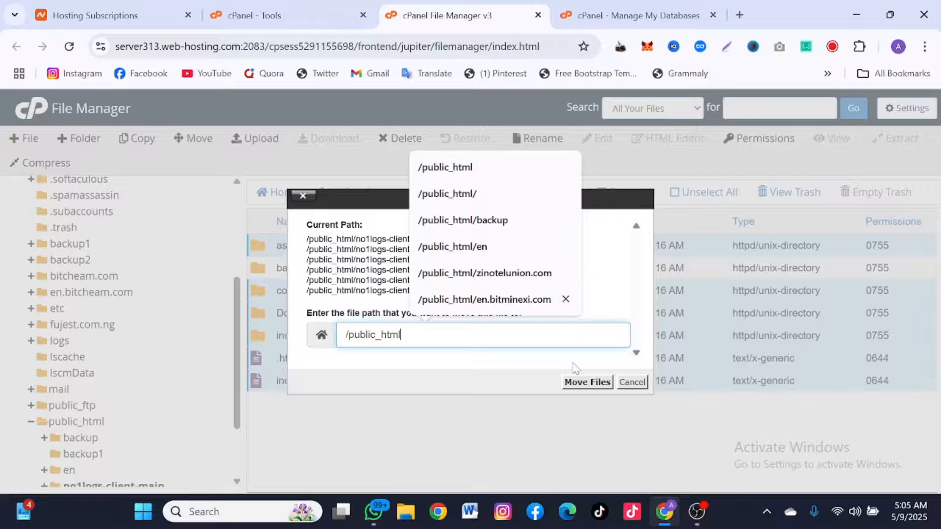
{"action": "left_click", "coordinate": [586, 382]}
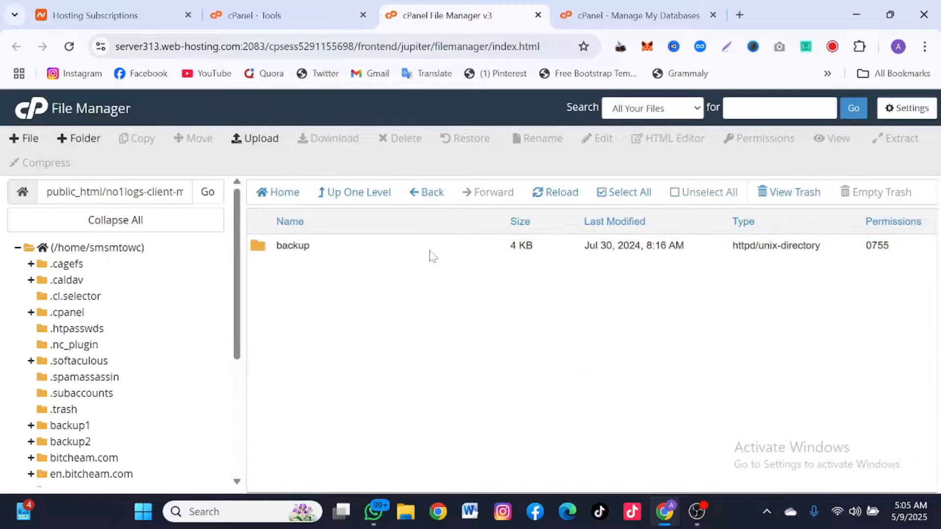
Review the contents of the backup folder left in no1logs-client-main and return to public_html.
{"action": "left_click", "coordinate": [431, 256]}
{"action": "double_click", "coordinate": [431, 255]}
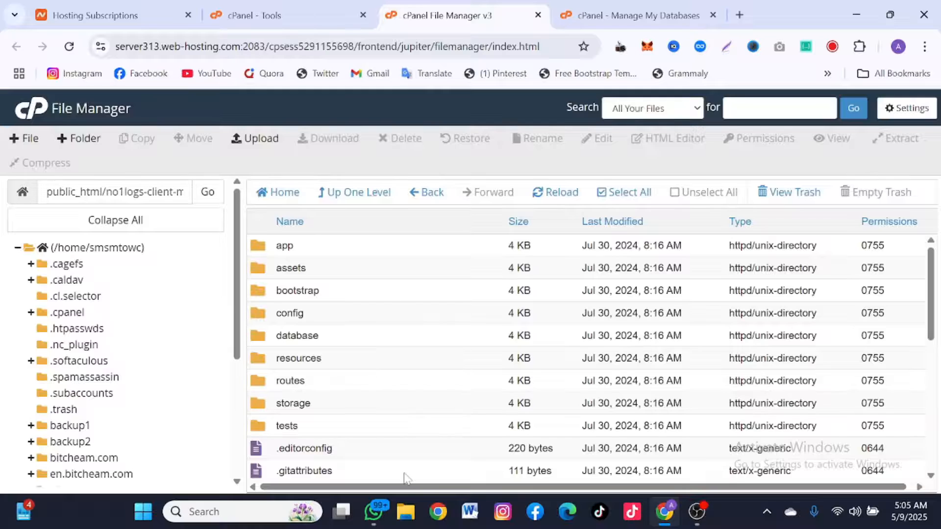
{"action": "scroll", "coordinate": [405, 478], "scroll_direction": "down", "scroll_amount": 3}
{"action": "scroll", "coordinate": [404, 478], "scroll_direction": "up", "scroll_amount": 1}
{"action": "scroll", "coordinate": [404, 477], "scroll_direction": "down", "scroll_amount": 4}
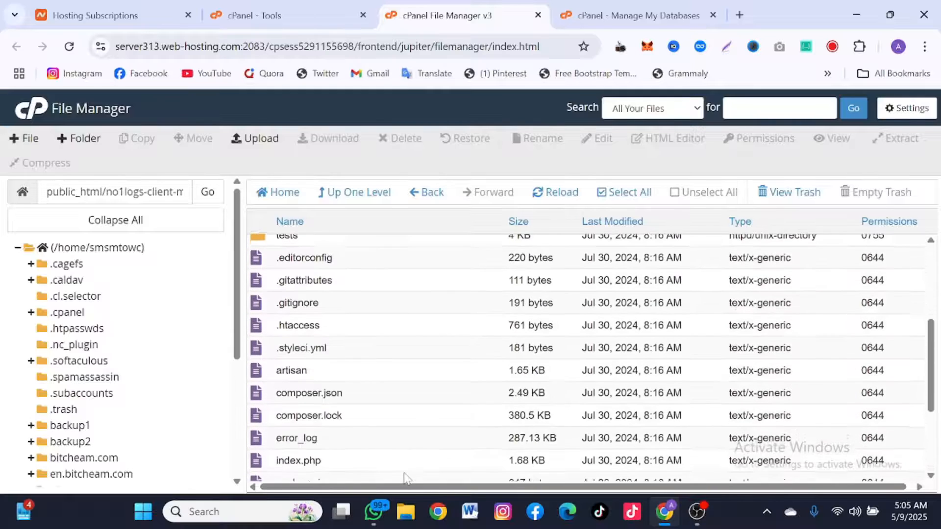
{"action": "scroll", "coordinate": [405, 478], "scroll_direction": "down", "scroll_amount": 2}
{"action": "scroll", "coordinate": [407, 434], "scroll_direction": "up", "scroll_amount": 6}
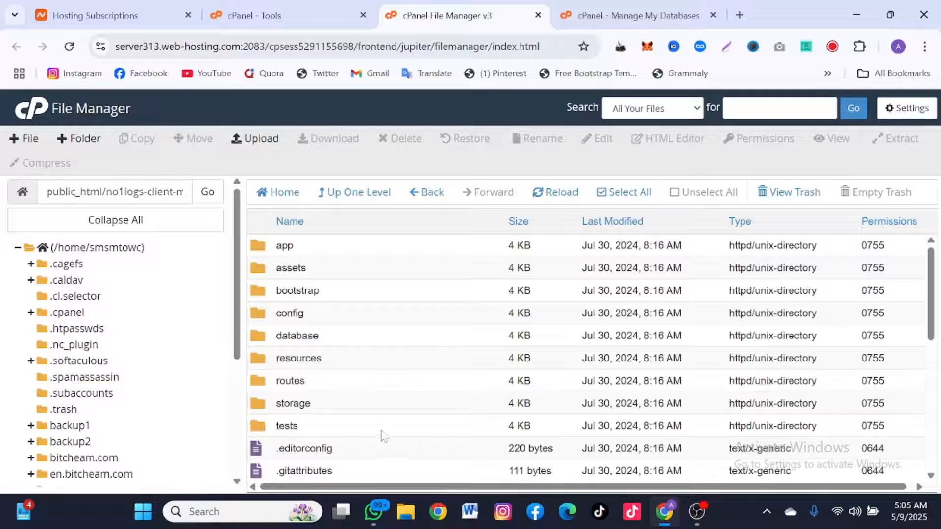
{"action": "left_click", "coordinate": [330, 194]}
{"action": "left_click", "coordinate": [331, 196]}
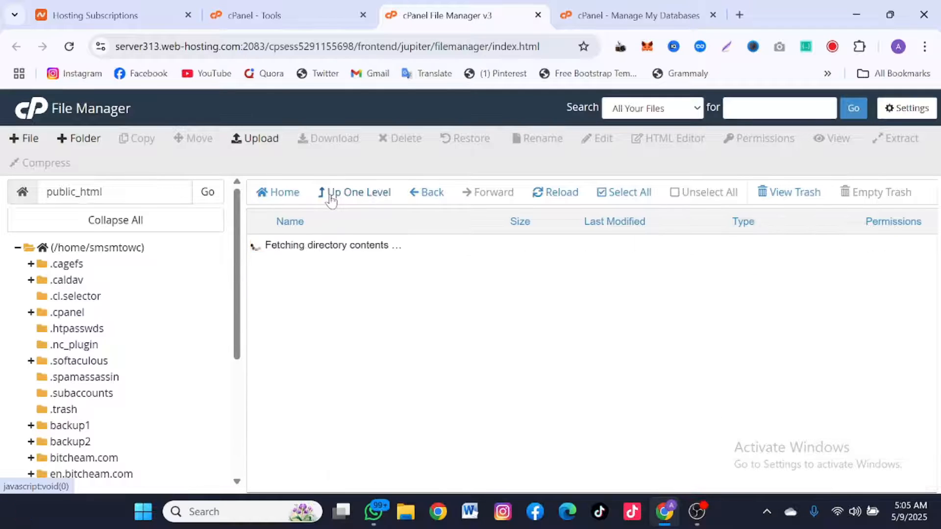
Check the contents of the core folder in public_html and go back up to public_html.
{"action": "left_click", "coordinate": [319, 318]}
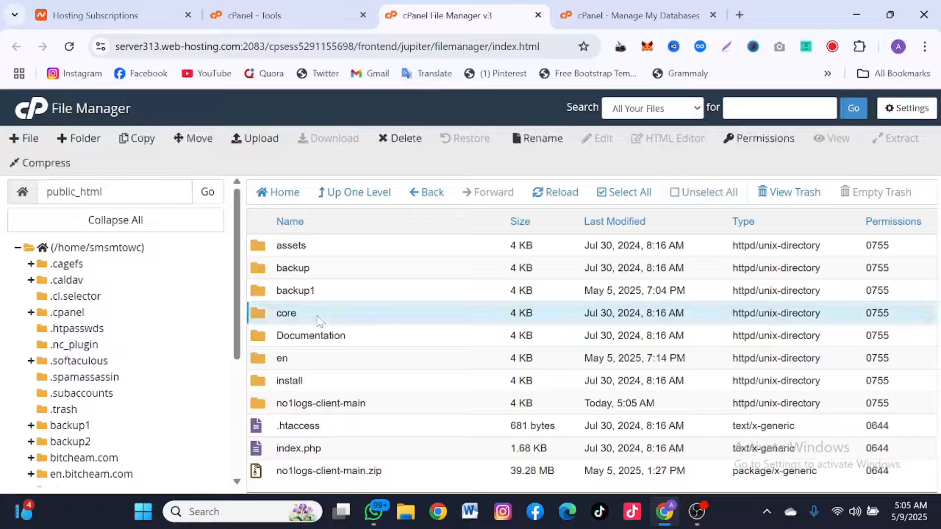
{"action": "double_click", "coordinate": [319, 318]}
{"action": "scroll", "coordinate": [319, 321], "scroll_direction": "down", "scroll_amount": 3}
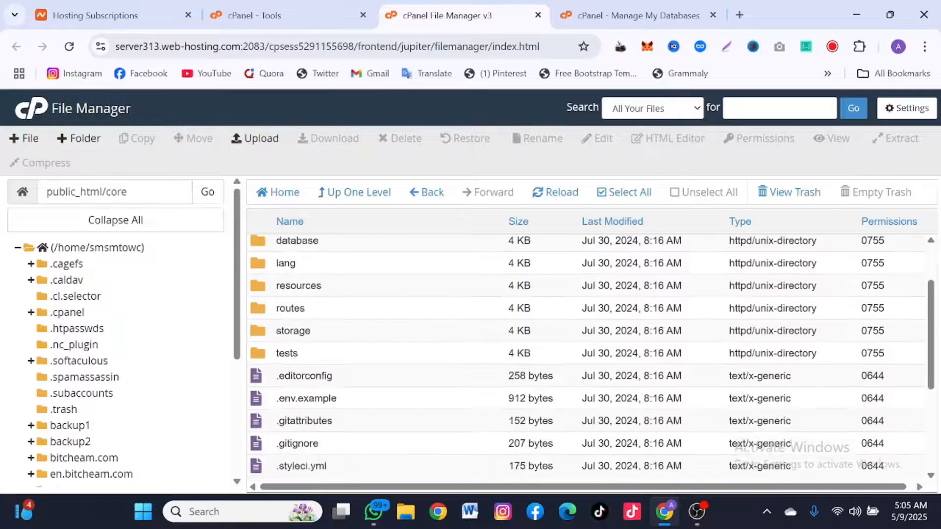
{"action": "scroll", "coordinate": [319, 226], "scroll_direction": "up", "scroll_amount": 3}
{"action": "left_click", "coordinate": [343, 195]}
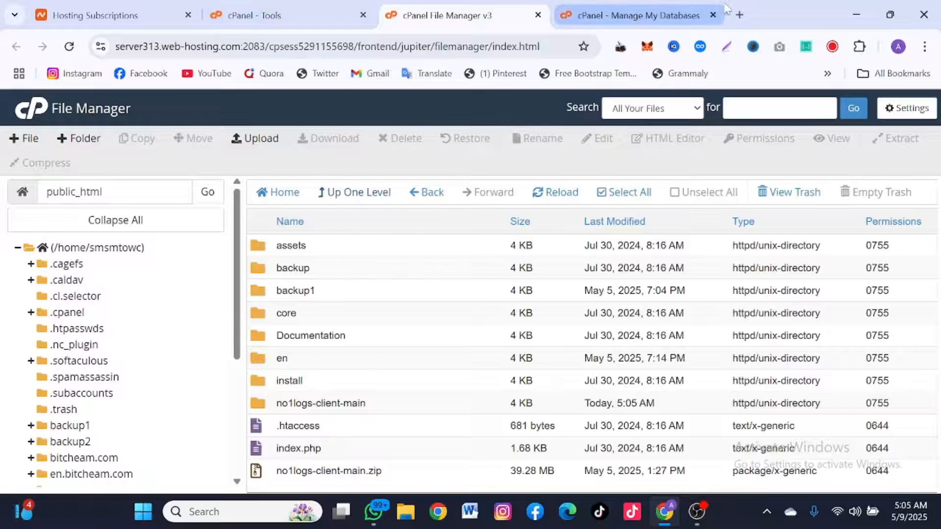
Open the script's installer page at smsmoore.com/install in a new browser tab.
{"action": "left_click", "coordinate": [738, 14]}
{"action": "type", "text": "sm"}
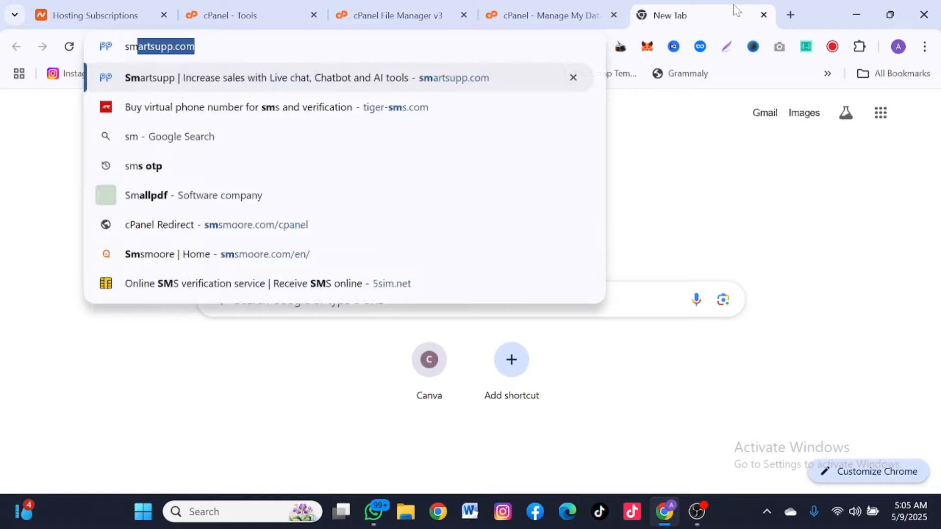
{"action": "type", "text": "smo"}
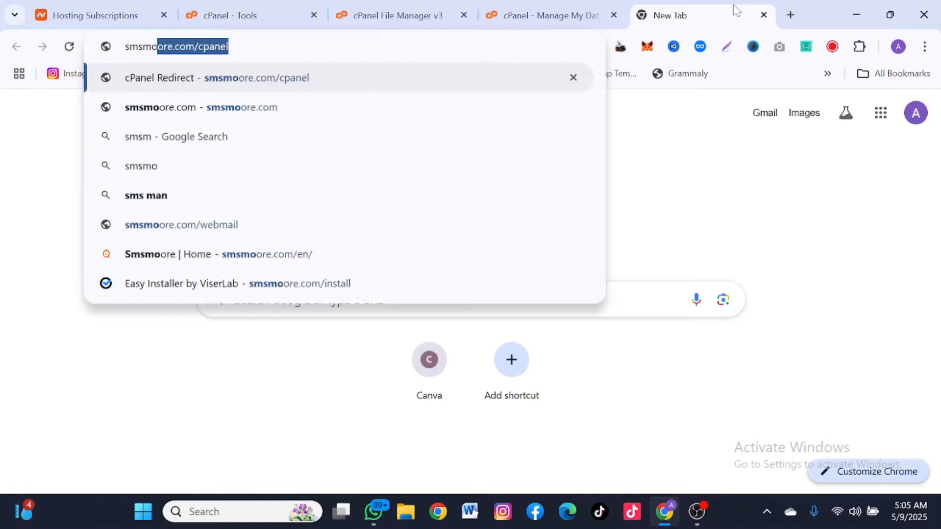
{"action": "key", "text": "Right"}
{"action": "key", "text": "BackSpace"}
{"action": "key", "text": "BackSpace"}
{"action": "key", "text": "BackSpace"}
{"action": "key", "text": "BackSpace"}
{"action": "key", "text": "BackSpace"}
{"action": "key", "text": "BackSpace"}
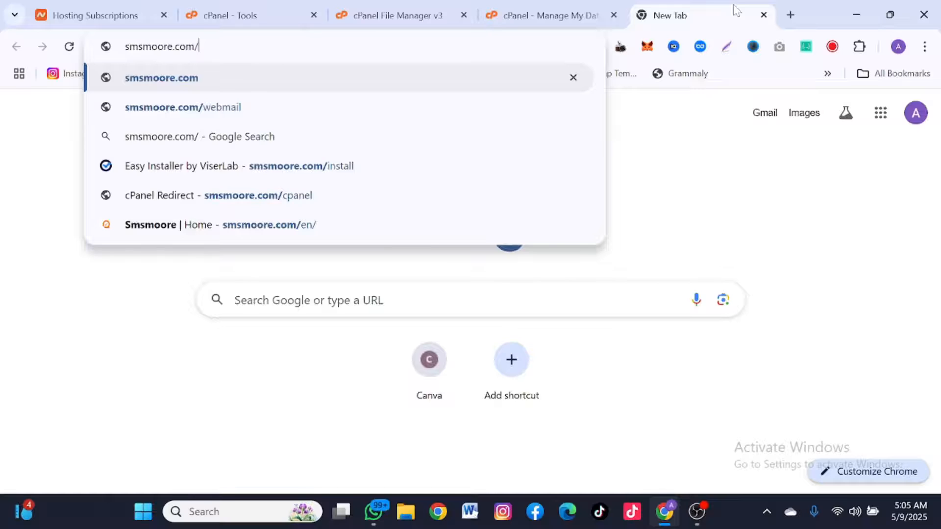
{"action": "type", "text": "install"}
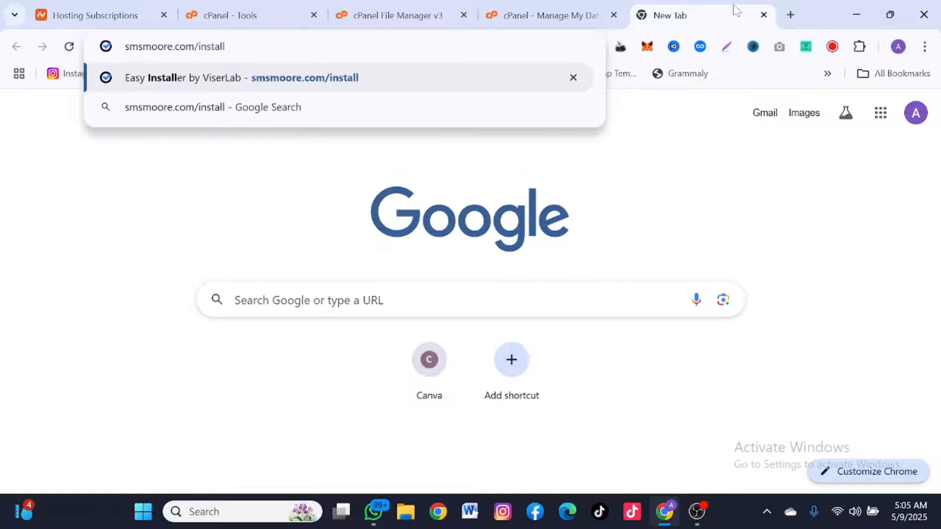
{"action": "key", "text": "Return"}
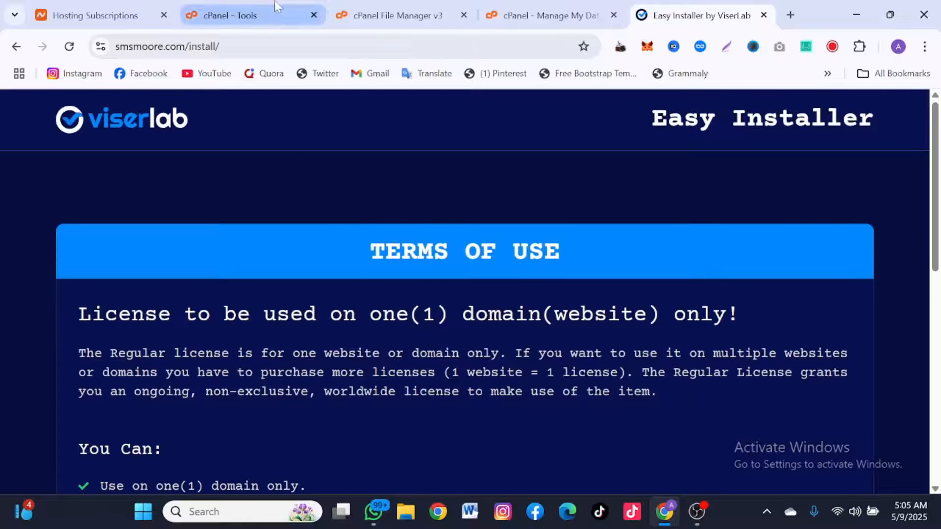
Search the cPanel tools for "php" and open the Select PHP Version tool.
{"action": "left_click", "coordinate": [277, 6]}
{"action": "left_click", "coordinate": [632, 111]}
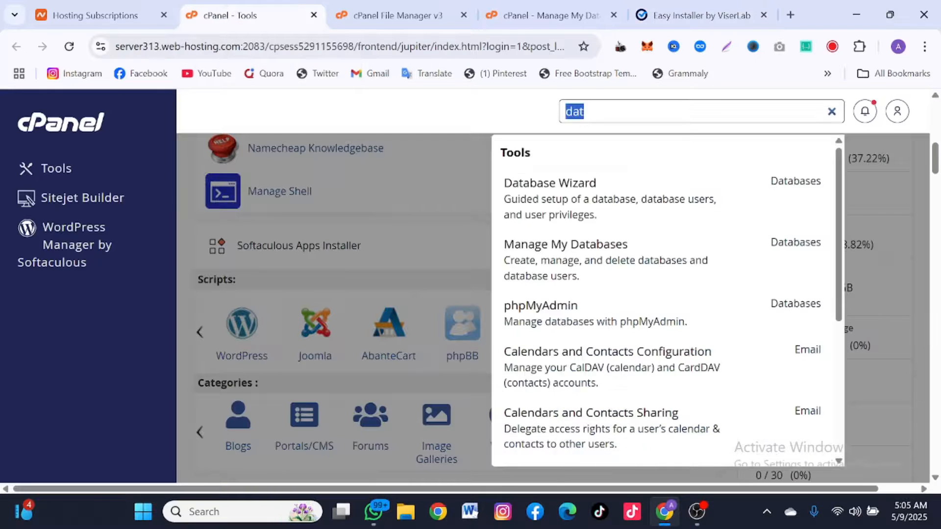
{"action": "type", "text": "php"}
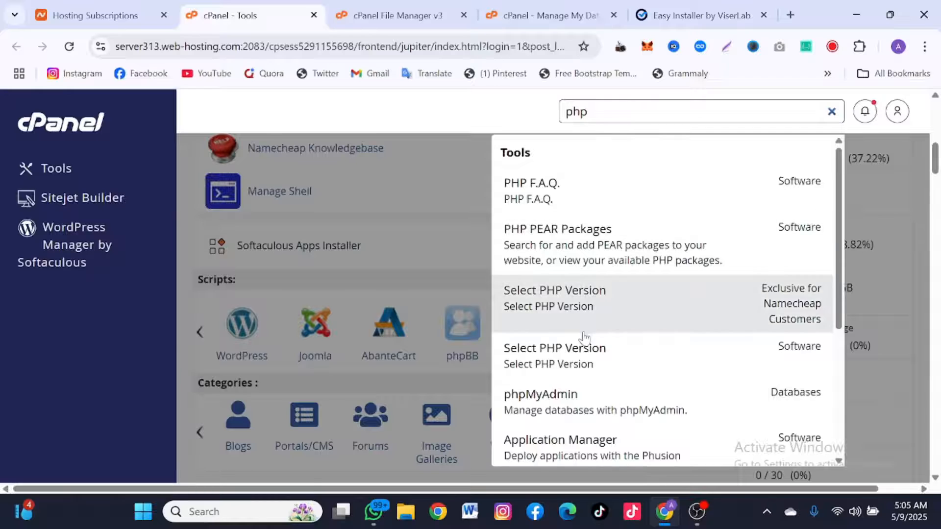
{"action": "left_click", "coordinate": [567, 304]}
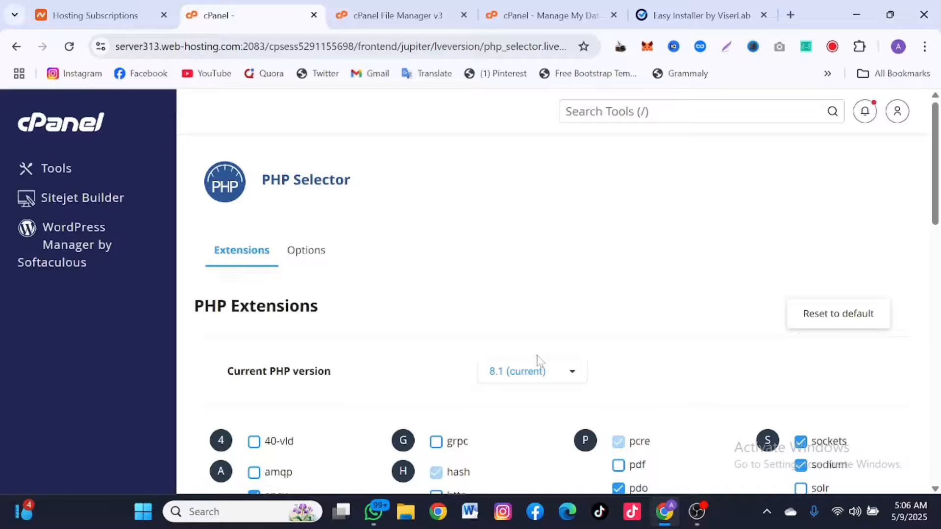
Switch the account's PHP version to 7.4 in the PHP Selector and apply it.
{"action": "scroll", "coordinate": [538, 360], "scroll_direction": "down", "scroll_amount": 1}
{"action": "left_click", "coordinate": [536, 361]}
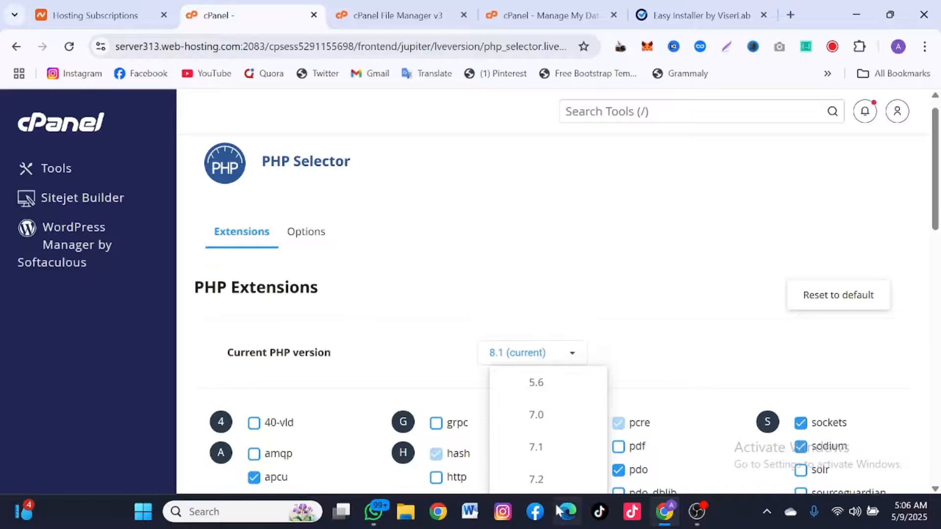
{"action": "scroll", "coordinate": [549, 458], "scroll_direction": "down", "scroll_amount": 2}
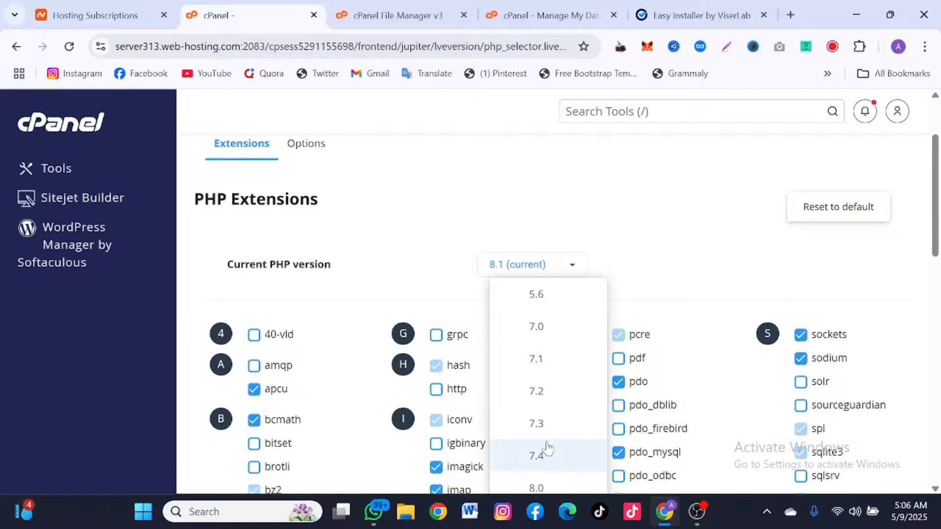
{"action": "scroll", "coordinate": [548, 447], "scroll_direction": "down", "scroll_amount": 1}
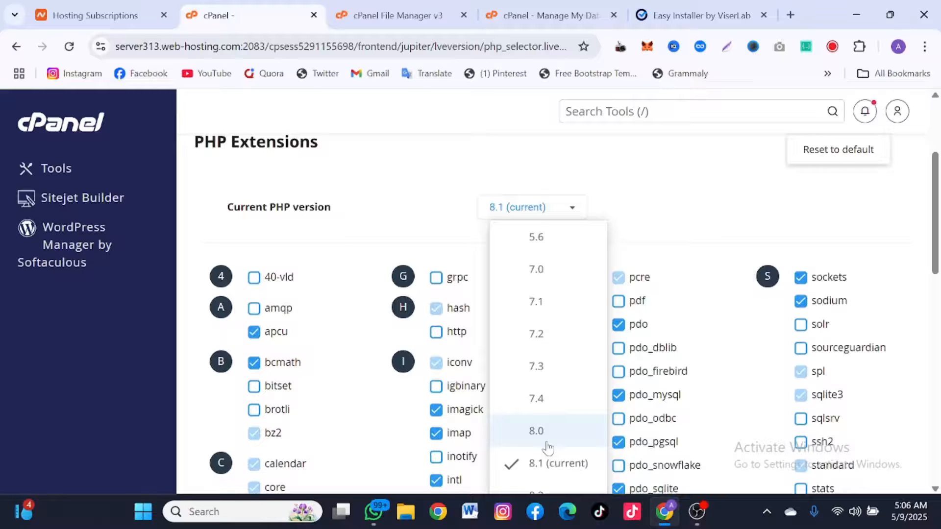
{"action": "left_click", "coordinate": [536, 396]}
{"action": "scroll", "coordinate": [535, 390], "scroll_direction": "up", "scroll_amount": 3}
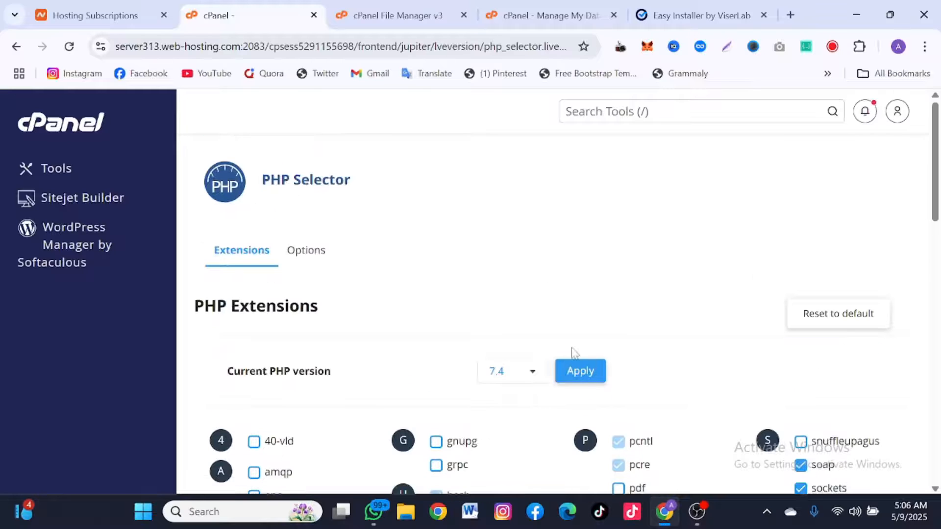
{"action": "left_click", "coordinate": [586, 379]}
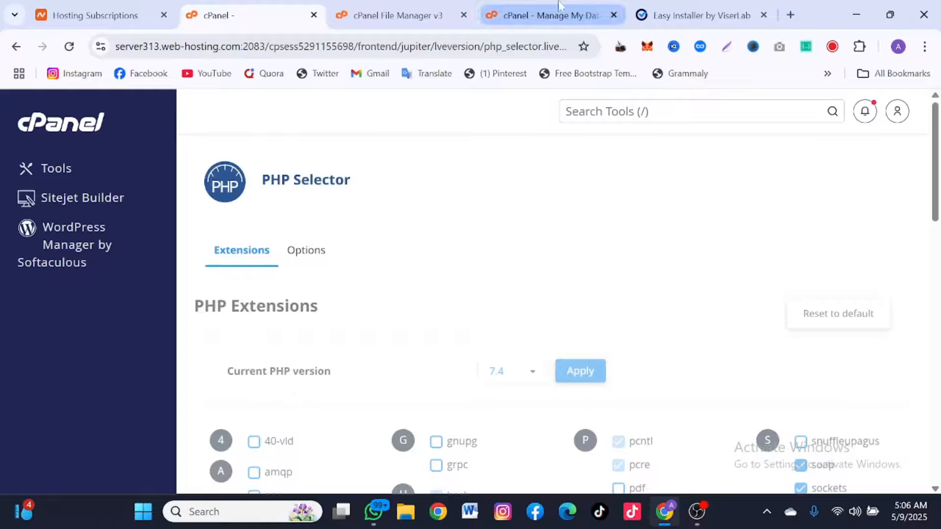
Agree to the installer's terms of use, continue to its requirements check, and return to the PHP Selector in cPanel.
{"action": "left_click", "coordinate": [686, 12]}
{"action": "scroll", "coordinate": [583, 257], "scroll_direction": "down", "scroll_amount": 8}
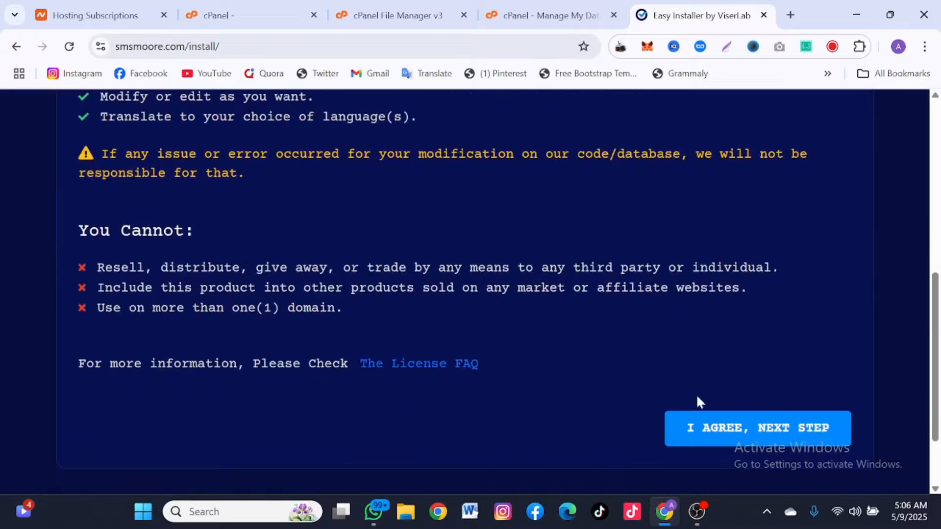
{"action": "left_click", "coordinate": [718, 435]}
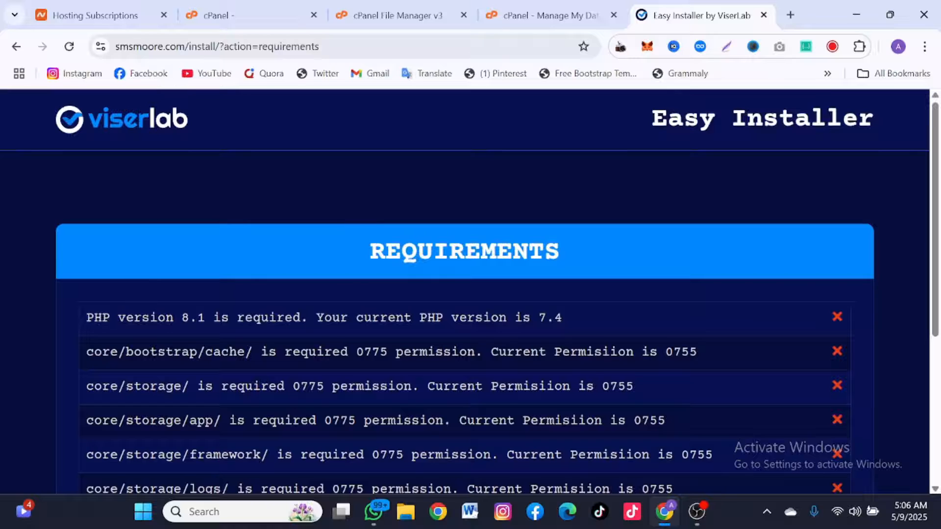
{"action": "left_click_drag", "start_coordinate": [86, 318], "coordinate": [237, 318]}
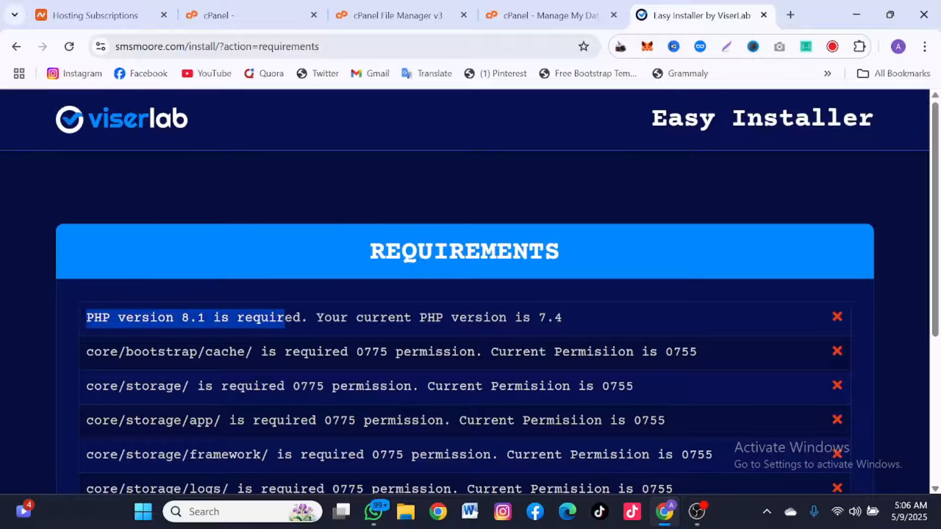
{"action": "left_click", "coordinate": [285, 319]}
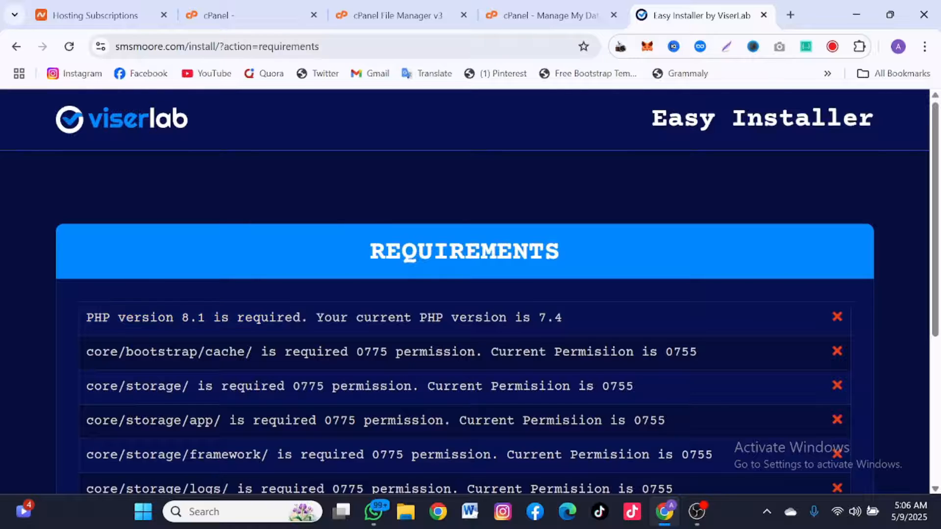
{"action": "left_click", "coordinate": [225, 12]}
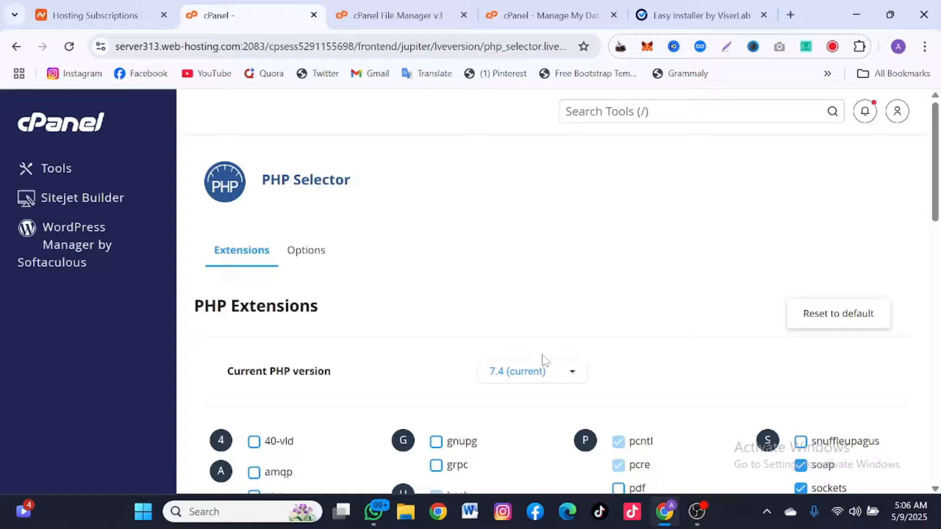
{"action": "left_click", "coordinate": [637, 111]}
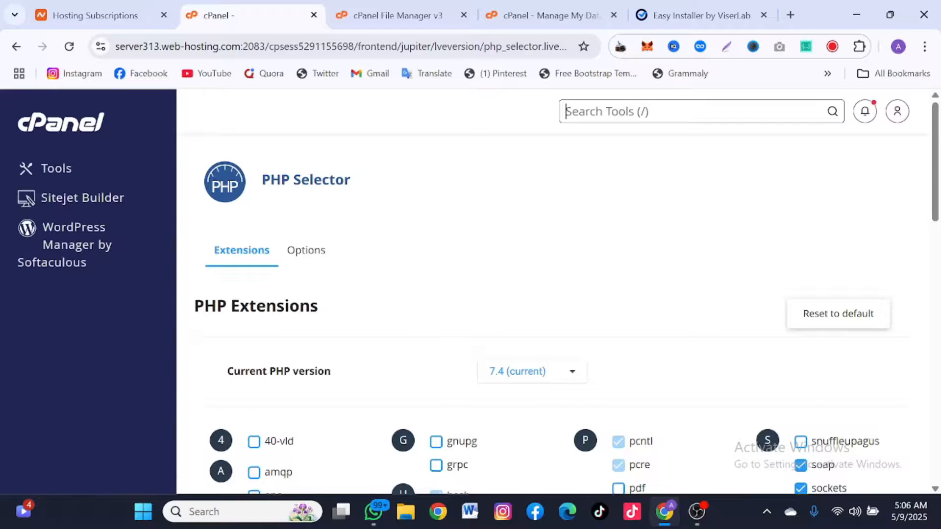
{"action": "type", "text": "php"}
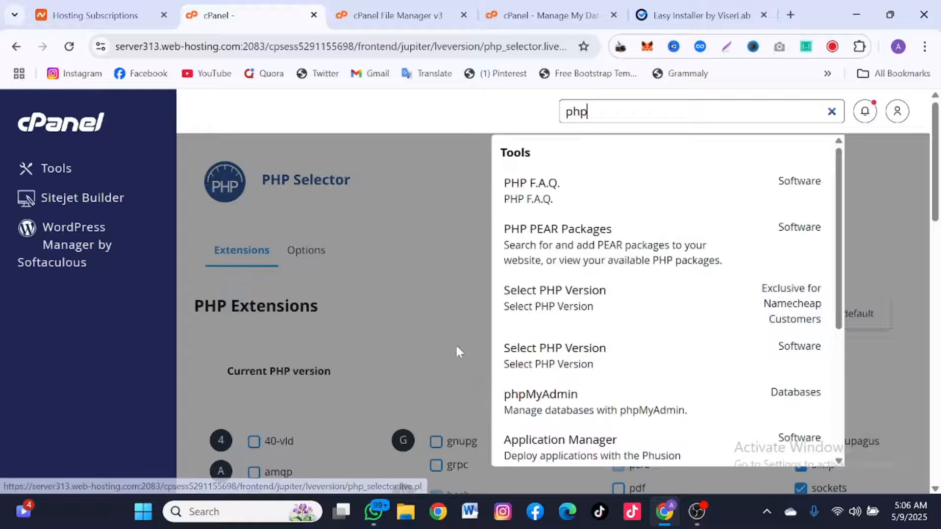
{"action": "left_click", "coordinate": [445, 322]}
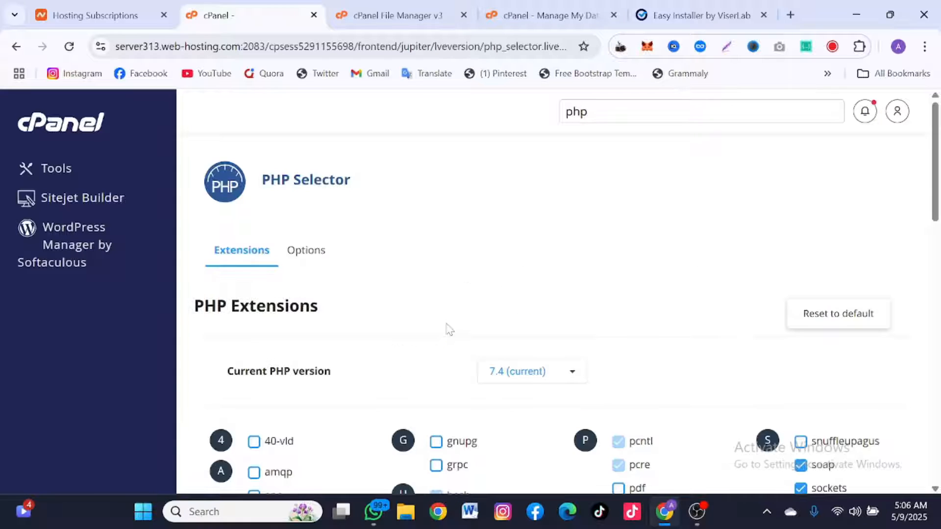
Set the account's PHP version to 8.1 and apply it.
{"action": "left_click", "coordinate": [512, 377]}
{"action": "scroll", "coordinate": [512, 431], "scroll_direction": "down", "scroll_amount": 5}
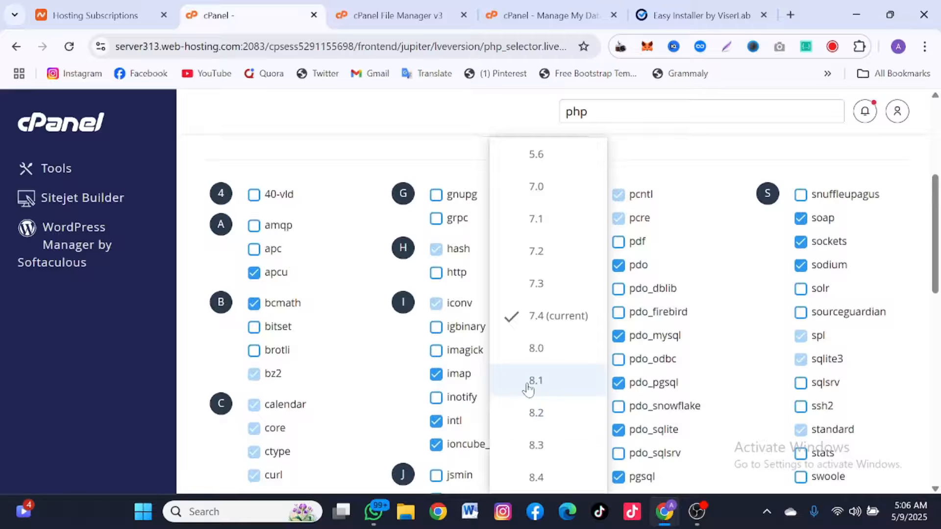
{"action": "left_click", "coordinate": [528, 387]}
{"action": "scroll", "coordinate": [525, 388], "scroll_direction": "up", "scroll_amount": 4}
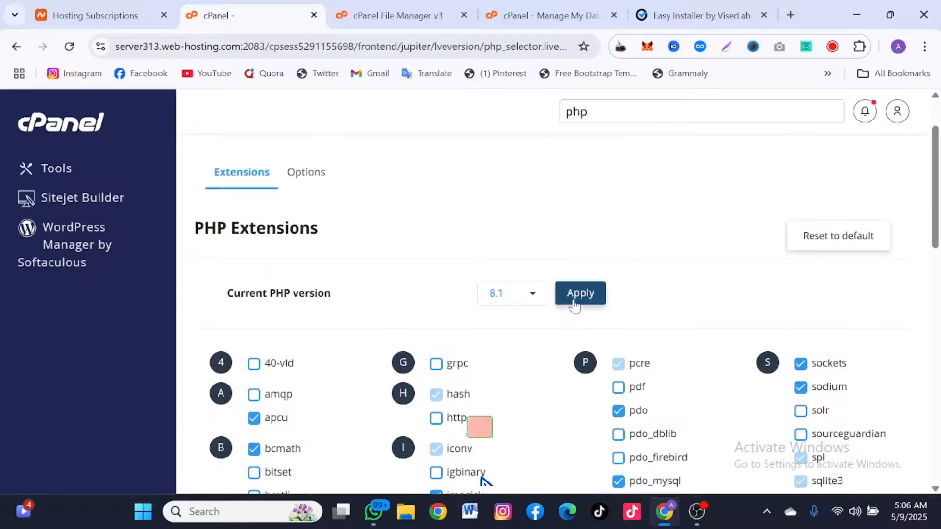
{"action": "left_click", "coordinate": [575, 303]}
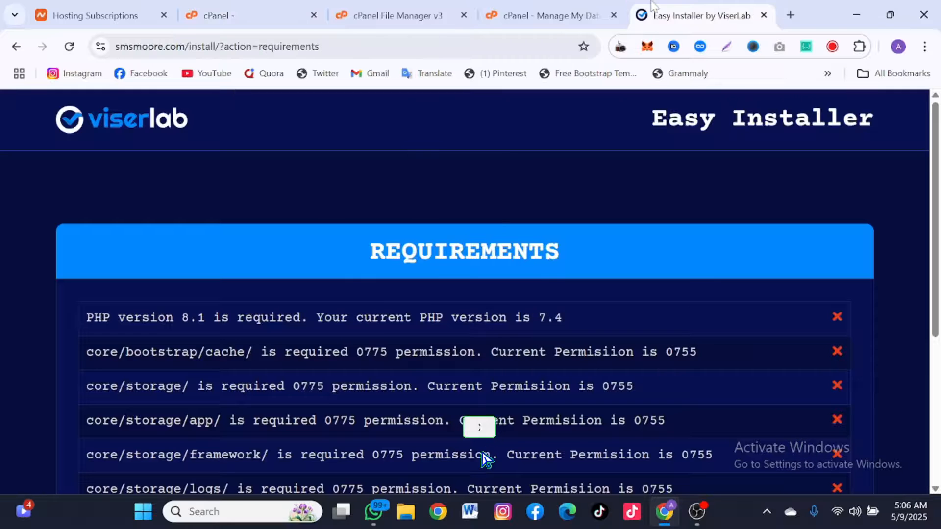
Examine the installer's failed requirements for the PHP version and the permissions of the core/bootstrap/cache and core/storage folders.
{"action": "left_click", "coordinate": [700, 15]}
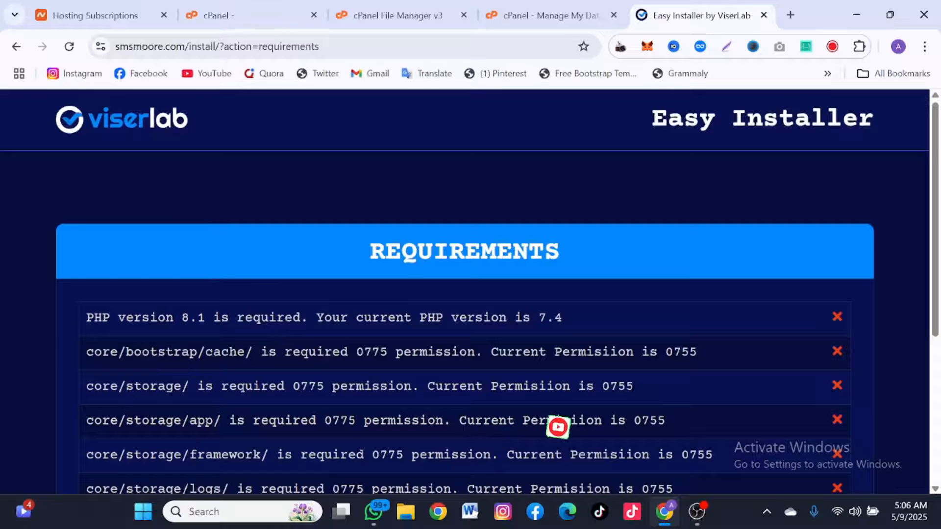
{"action": "left_click_drag", "start_coordinate": [86, 319], "coordinate": [390, 328]}
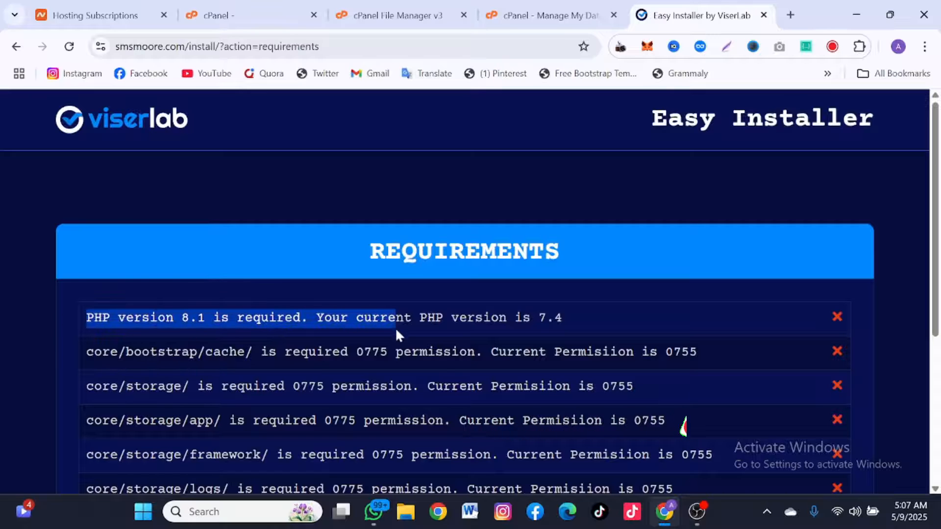
{"action": "scroll", "coordinate": [395, 330], "scroll_direction": "down", "scroll_amount": 1}
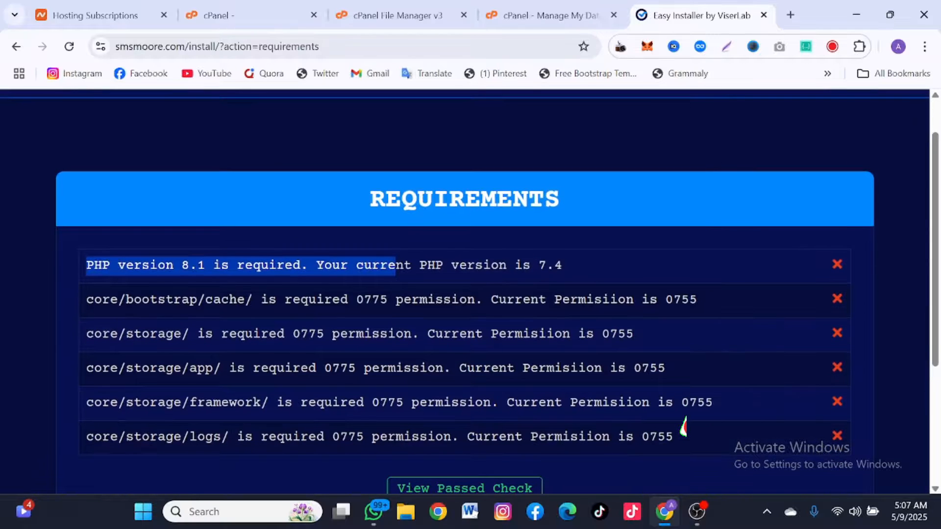
{"action": "left_click_drag", "start_coordinate": [87, 299], "coordinate": [245, 299]}
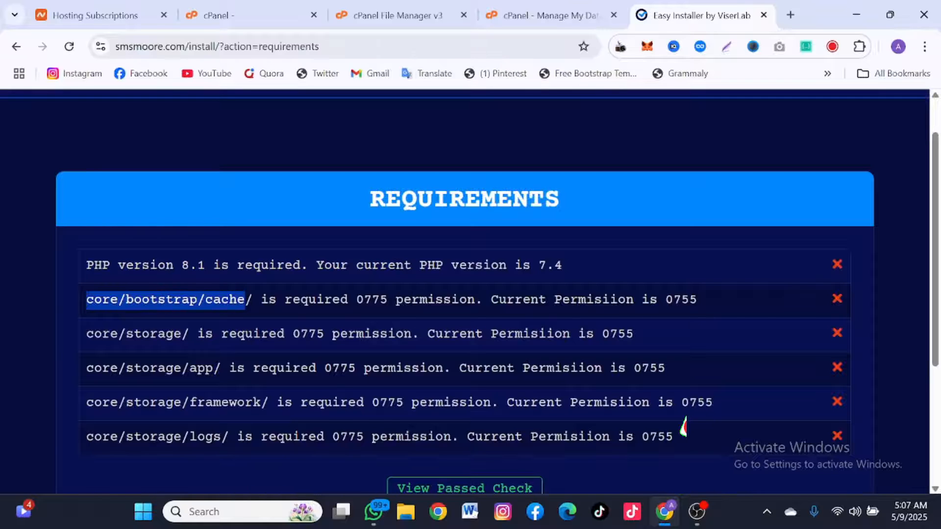
{"action": "left_click_drag", "start_coordinate": [356, 299], "coordinate": [388, 299]}
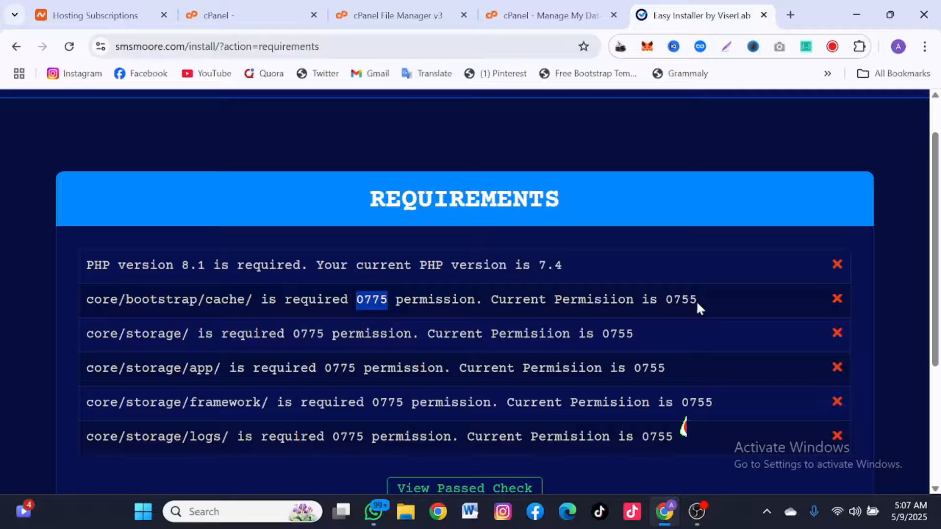
{"action": "left_click_drag", "start_coordinate": [696, 300], "coordinate": [665, 300]}
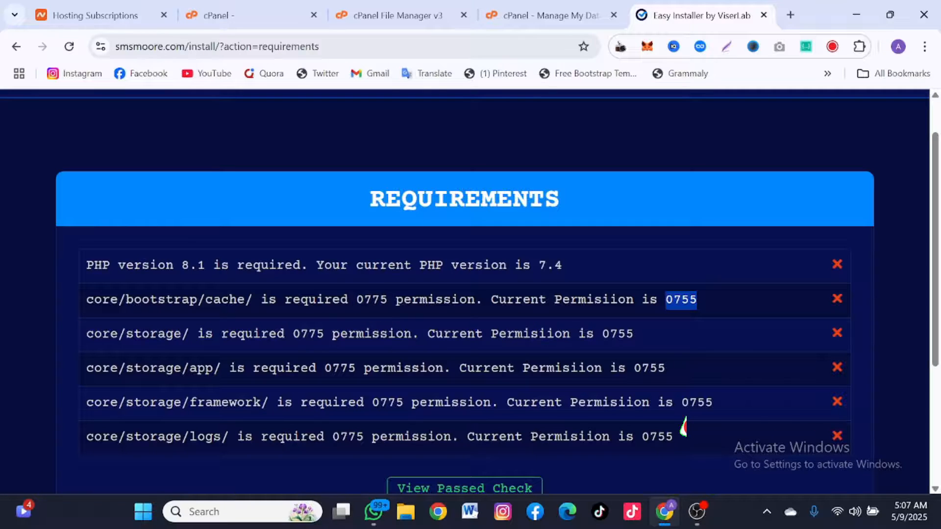
{"action": "left_click_drag", "start_coordinate": [388, 299], "coordinate": [356, 299]}
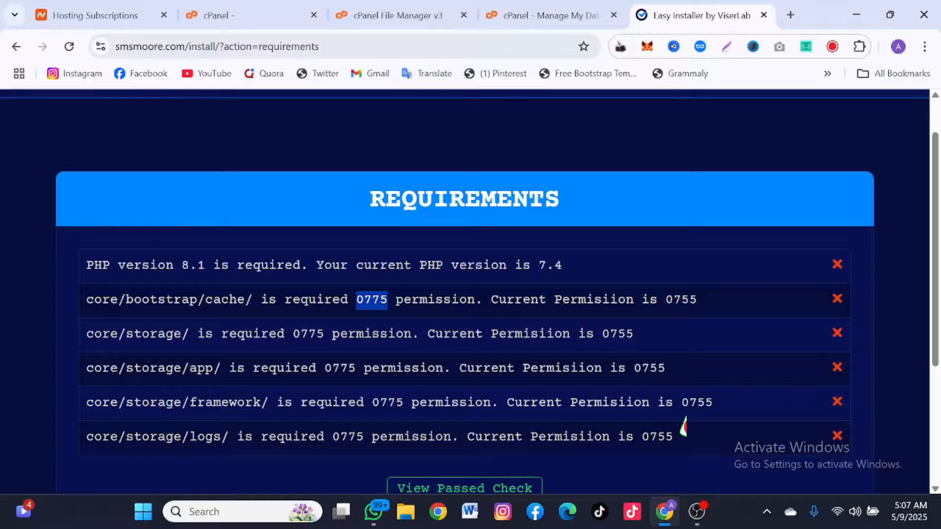
{"action": "left_click_drag", "start_coordinate": [92, 309], "coordinate": [245, 305]}
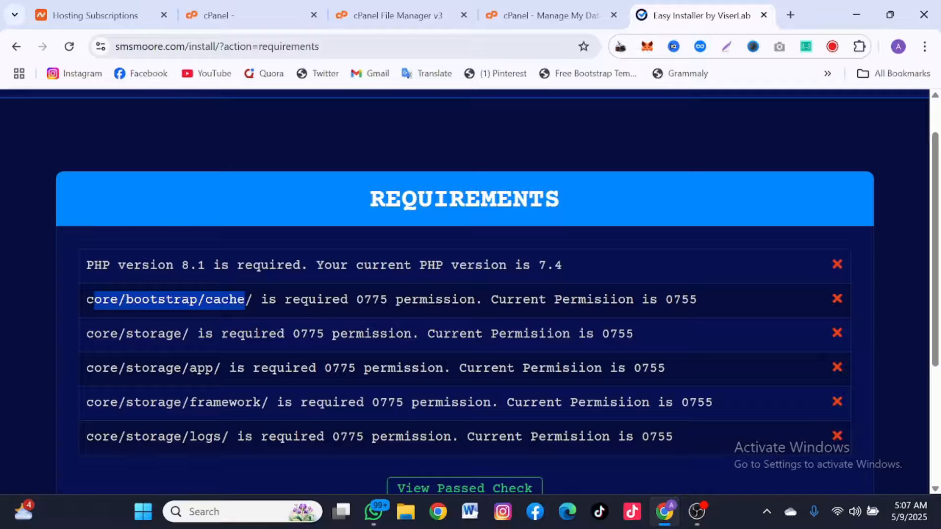
{"action": "left_click_drag", "start_coordinate": [142, 338], "coordinate": [202, 351]}
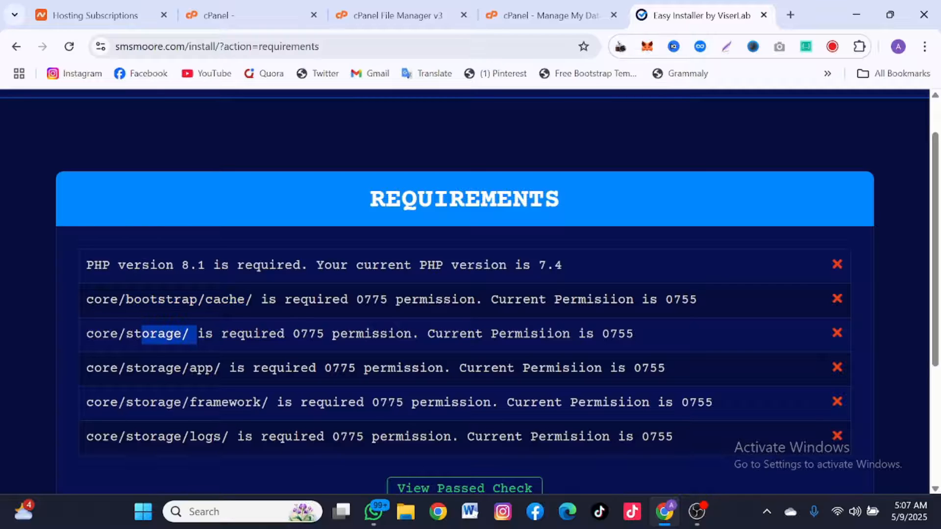
Change the permissions of the cache folder in public_html/core/bootstrap to 0775 in the cPanel File Manager.
{"action": "left_click", "coordinate": [399, 7]}
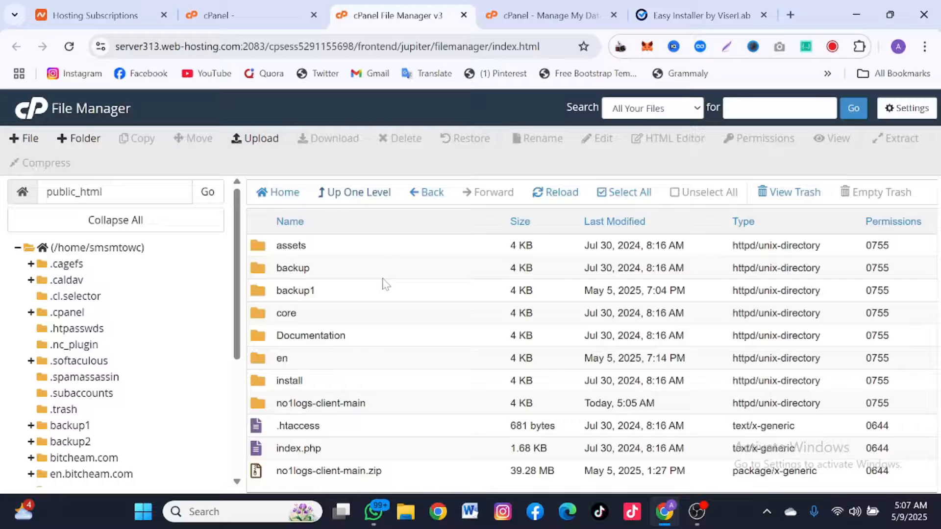
{"action": "double_click", "coordinate": [370, 314]}
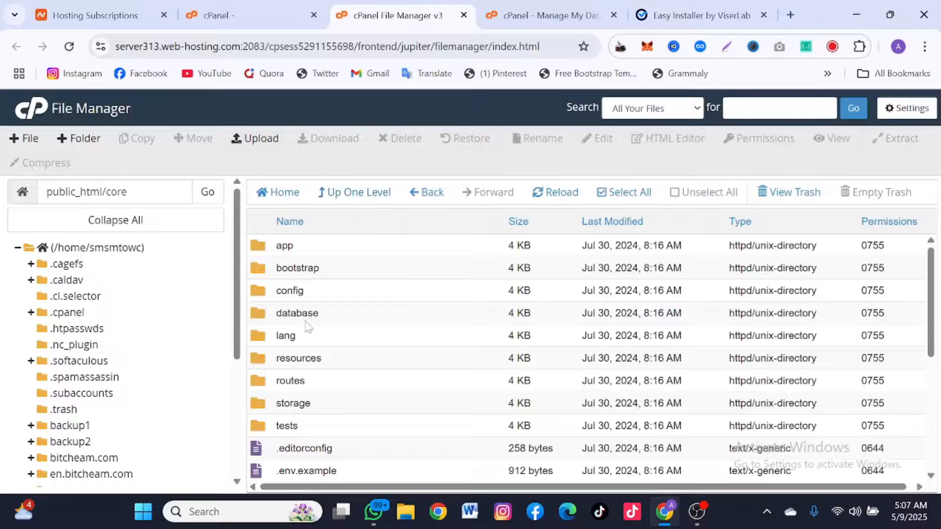
{"action": "double_click", "coordinate": [349, 267]}
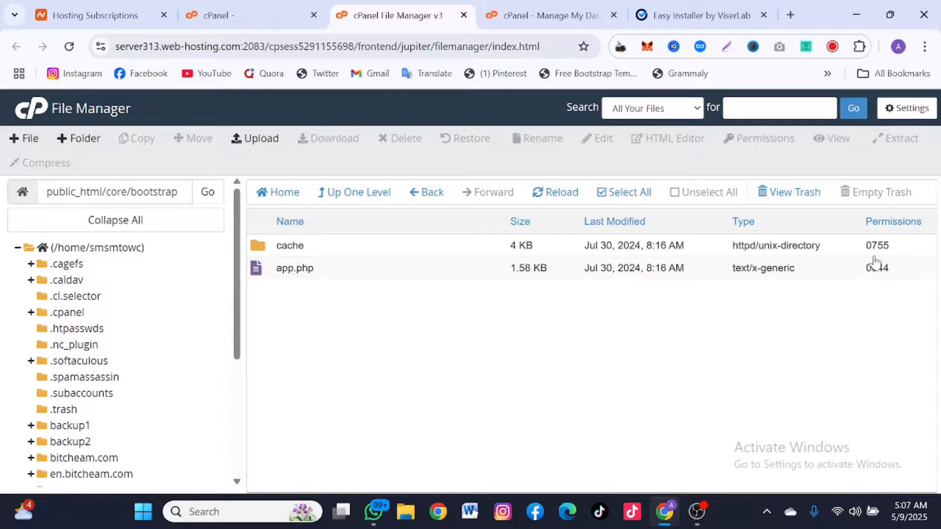
{"action": "double_click", "coordinate": [877, 245]}
{"action": "type", "text": "0775"}
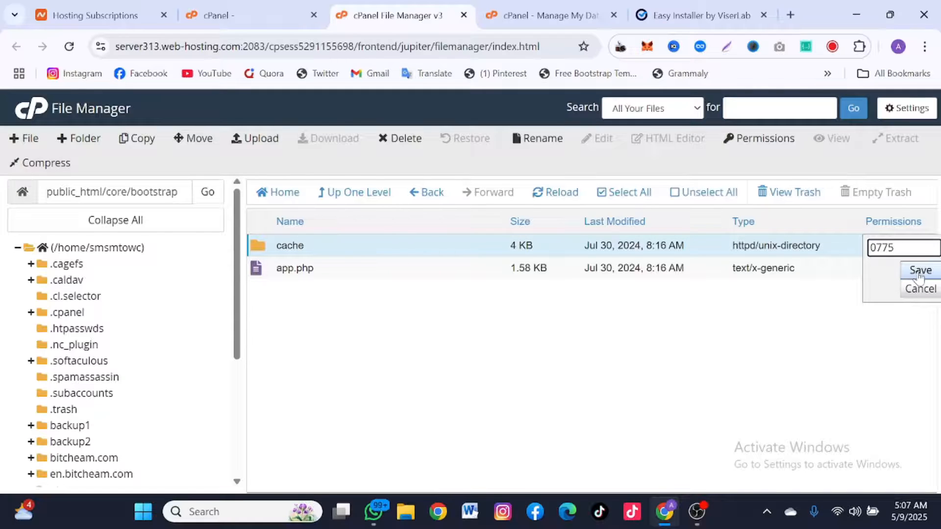
{"action": "left_click", "coordinate": [919, 273]}
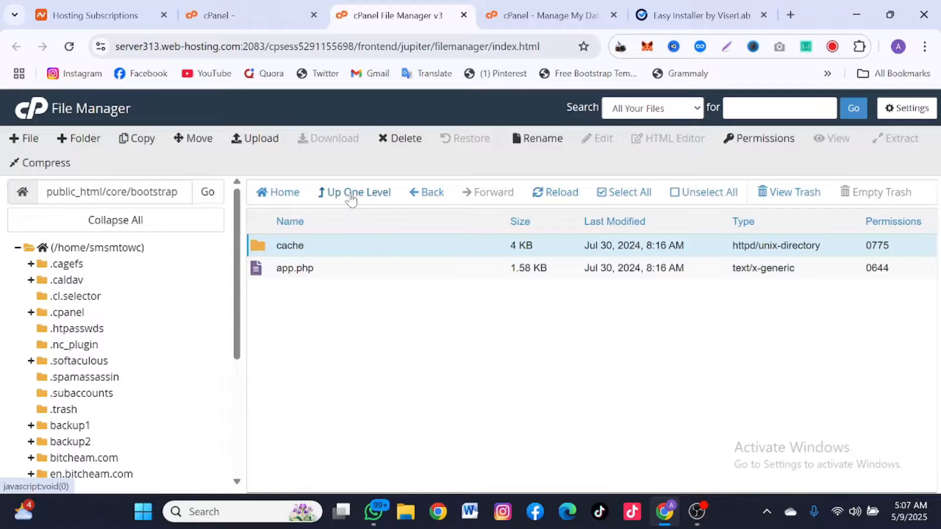
Change the permissions of the storage folder in public_html/core to 0775.
{"action": "left_click", "coordinate": [351, 198]}
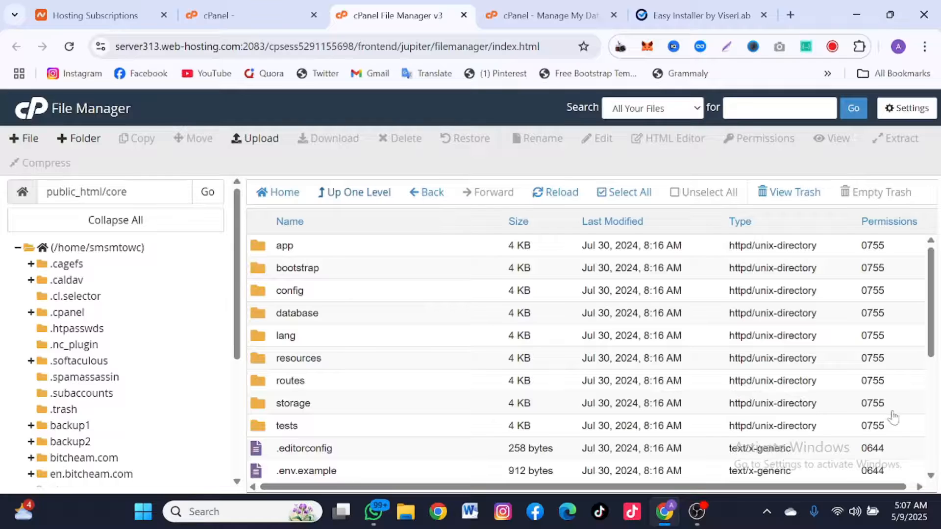
{"action": "left_click", "coordinate": [875, 403]}
{"action": "type", "text": "0775"}
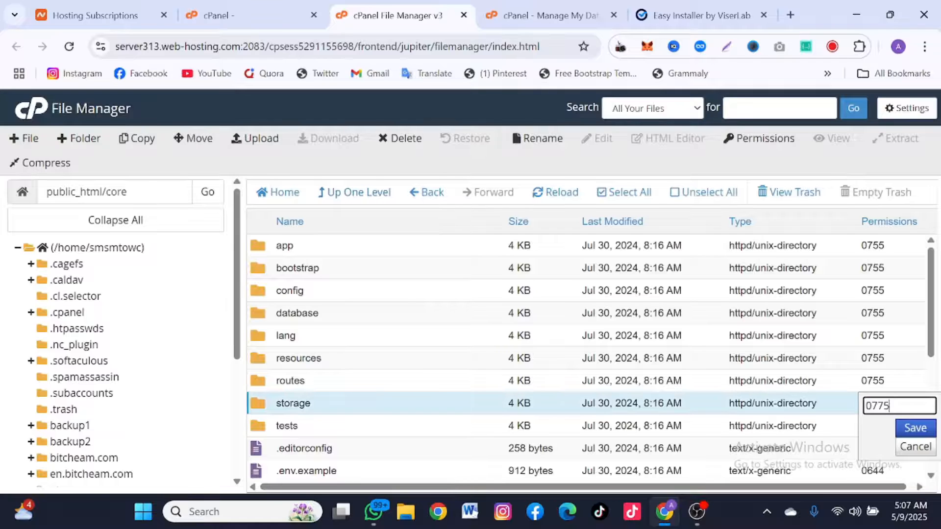
{"action": "left_click", "coordinate": [914, 430]}
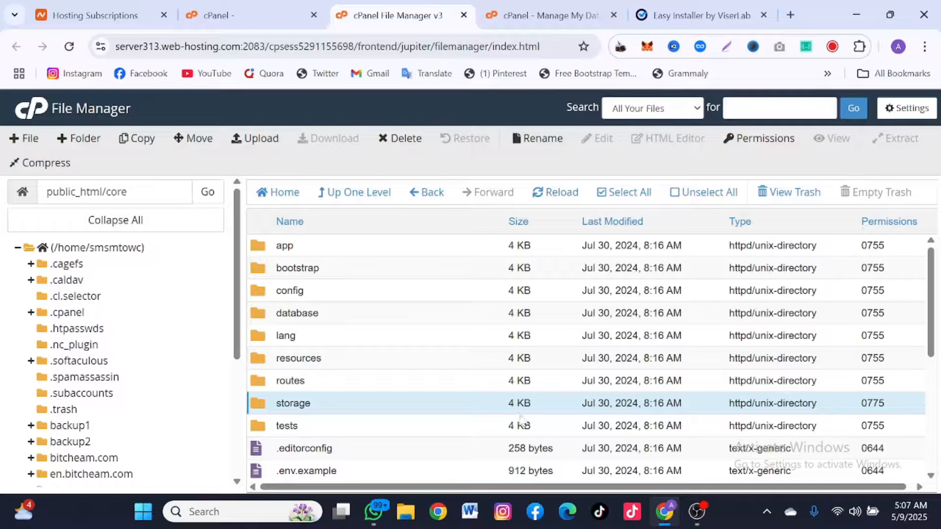
Set the permissions of the app, framework and logs folders inside public_html/core/storage to 0775.
{"action": "double_click", "coordinate": [478, 407]}
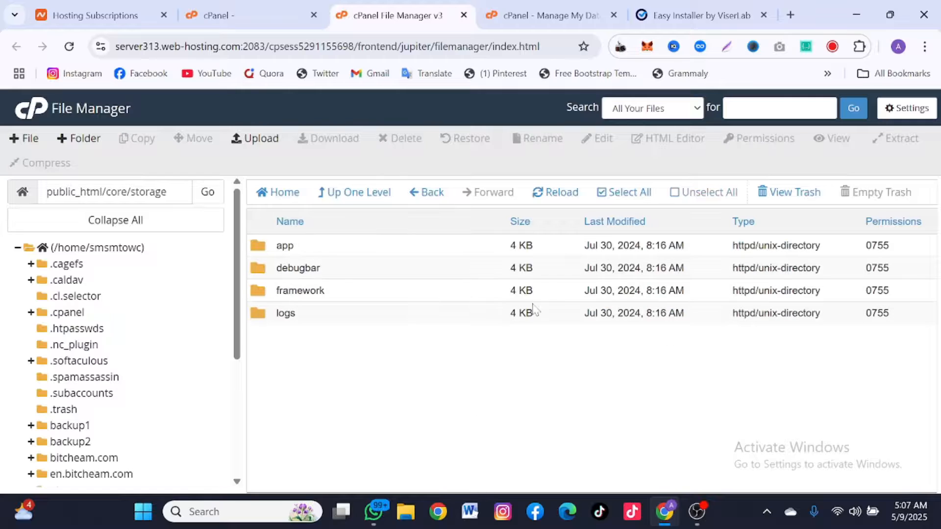
{"action": "double_click", "coordinate": [878, 246]}
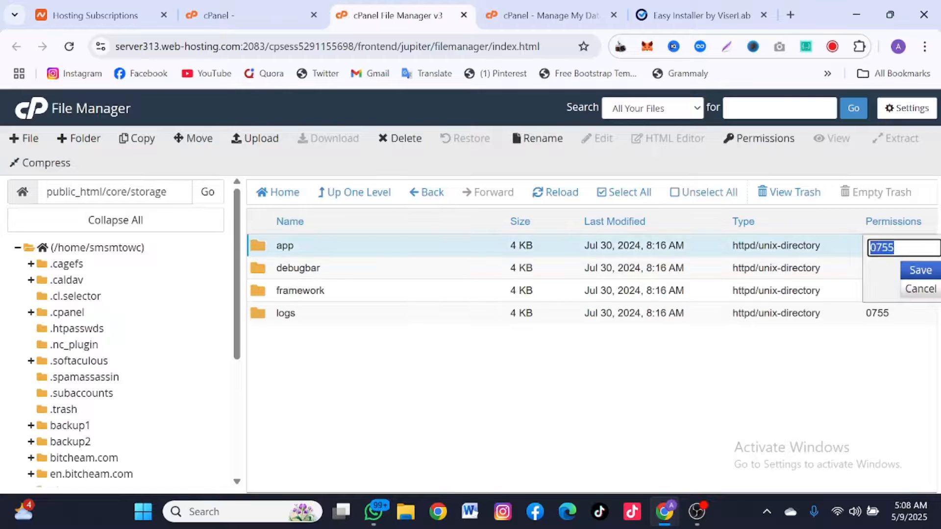
{"action": "type", "text": "0775"}
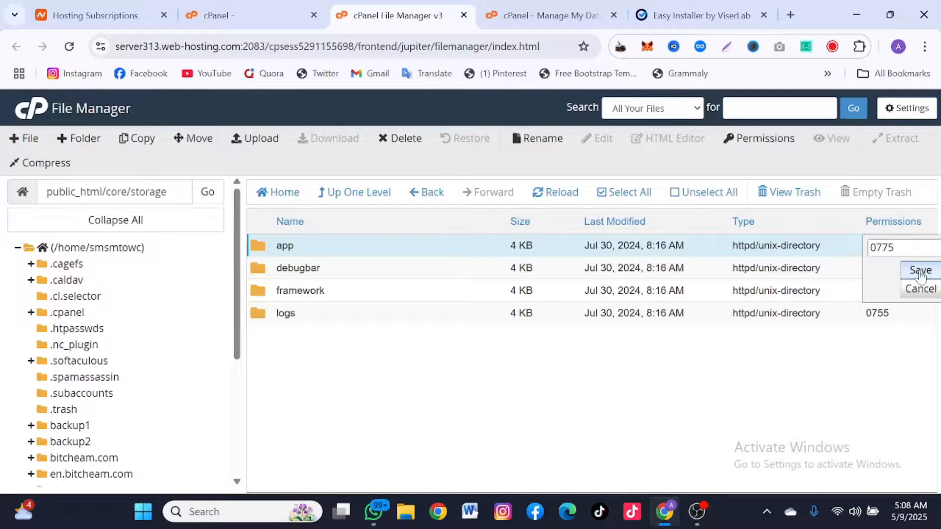
{"action": "left_click", "coordinate": [919, 270]}
{"action": "double_click", "coordinate": [878, 291]}
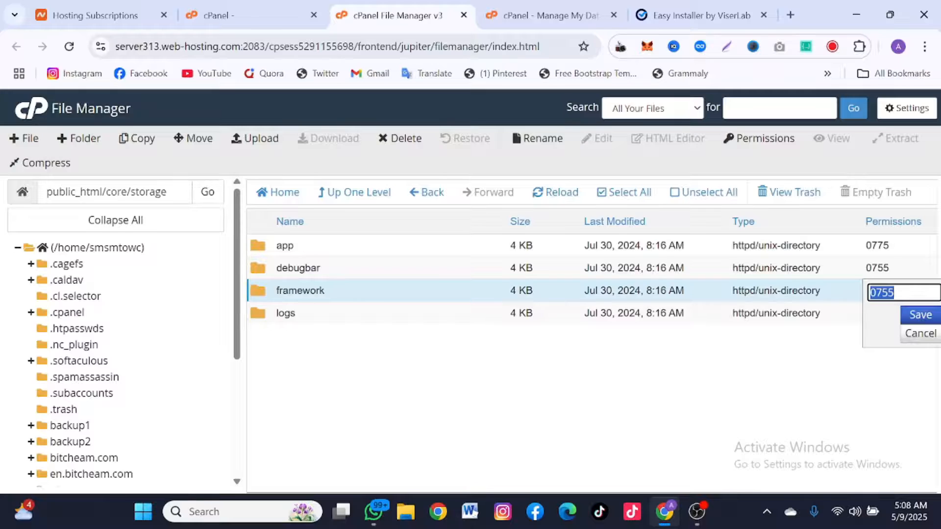
{"action": "type", "text": "0775"}
{"action": "left_click", "coordinate": [915, 315]}
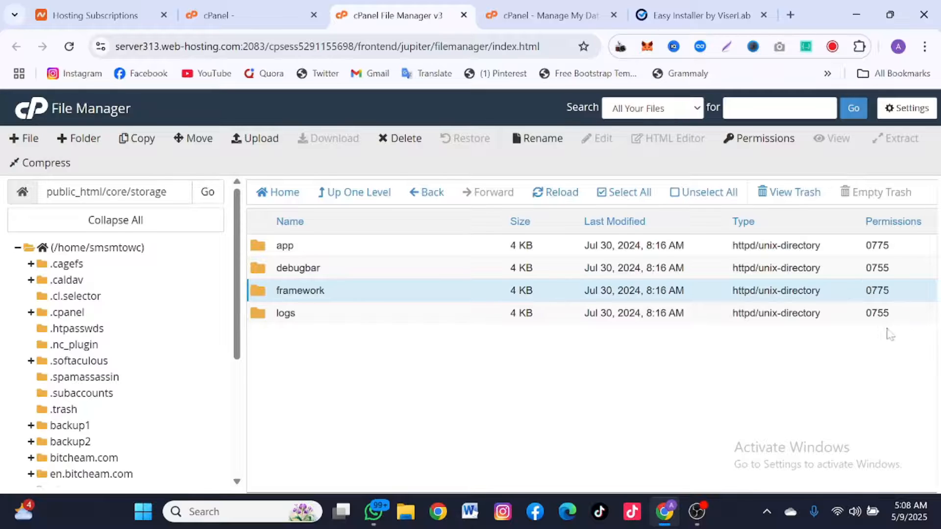
{"action": "double_click", "coordinate": [877, 313]}
{"action": "type", "text": "0775"}
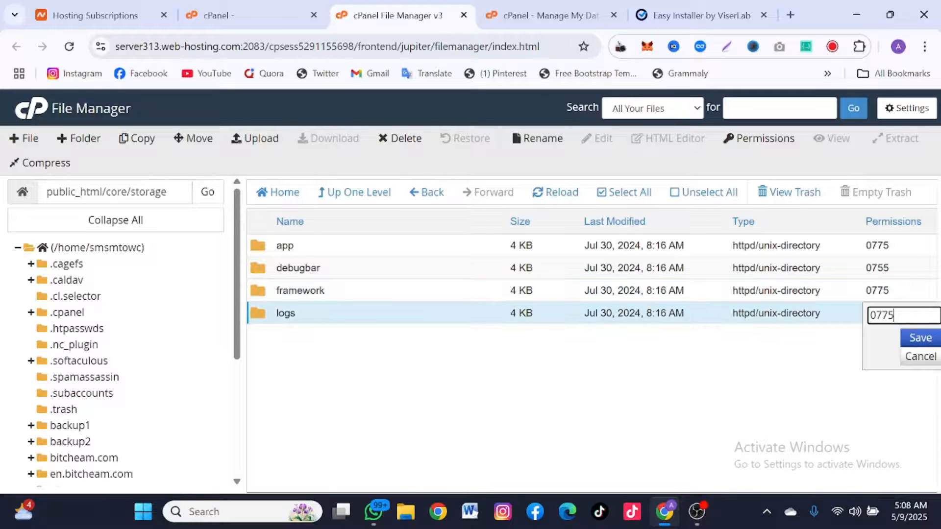
{"action": "left_click", "coordinate": [906, 337]}
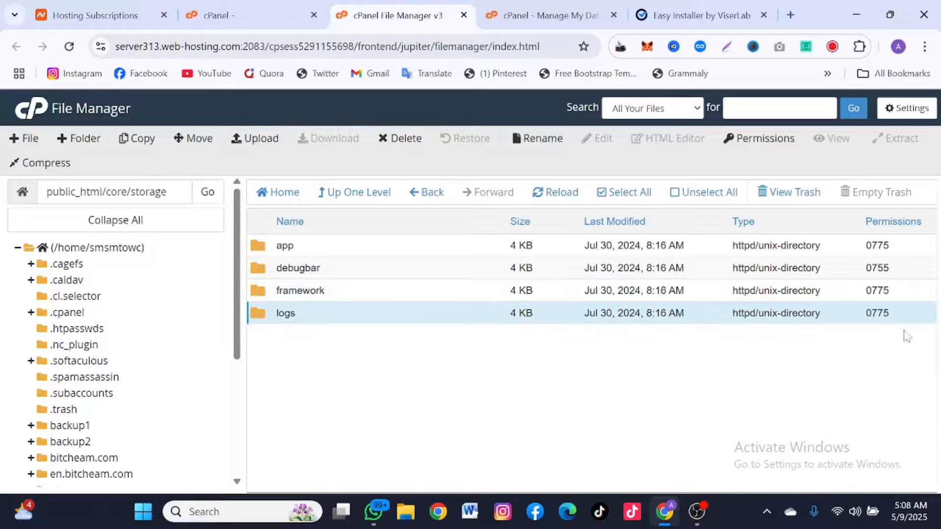
Reload the web installer's requirements check and continue to its information form with the database and admin details.
{"action": "left_click", "coordinate": [721, 10]}
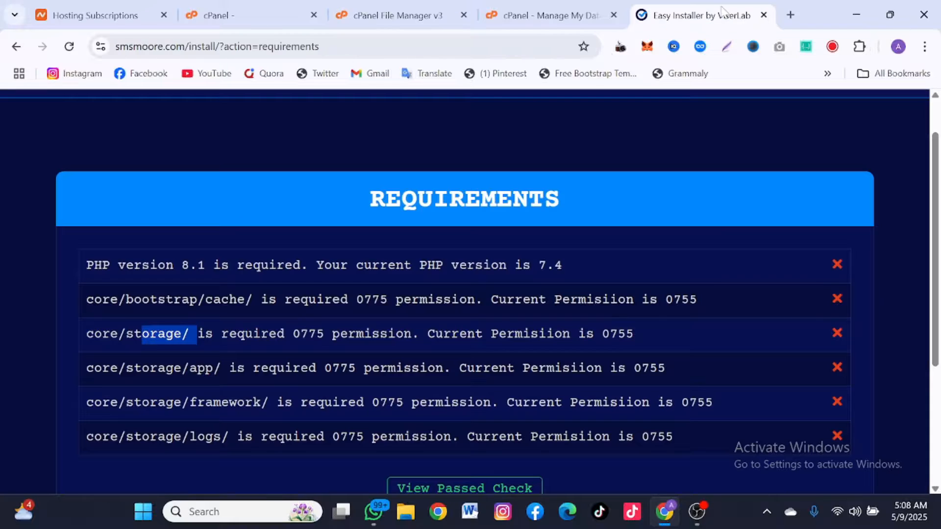
{"action": "left_click", "coordinate": [69, 46]}
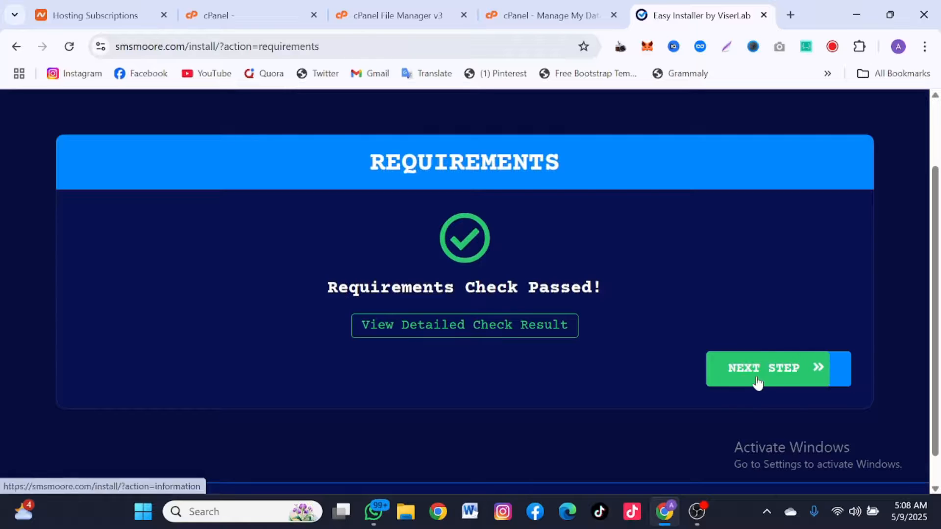
{"action": "left_click", "coordinate": [757, 381]}
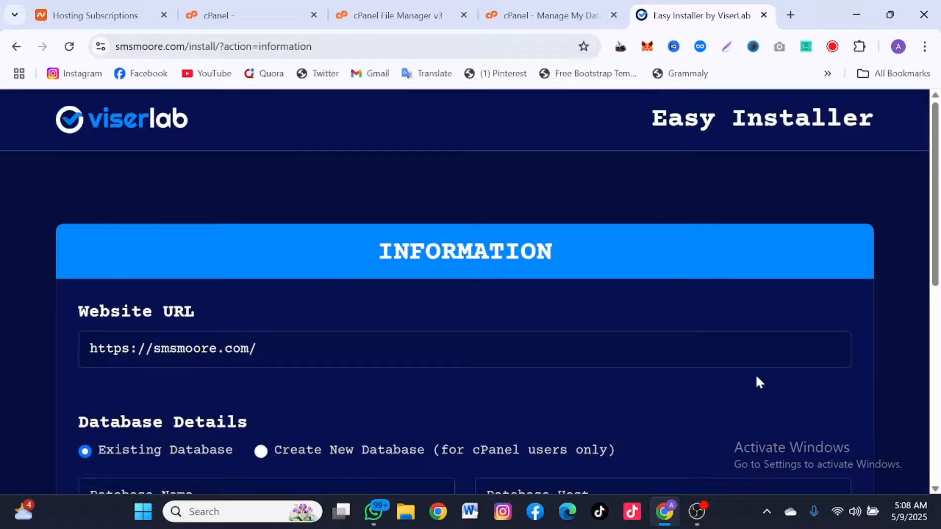
{"action": "scroll", "coordinate": [757, 381], "scroll_direction": "down", "scroll_amount": 4}
{"action": "scroll", "coordinate": [757, 381], "scroll_direction": "down", "scroll_amount": 2}
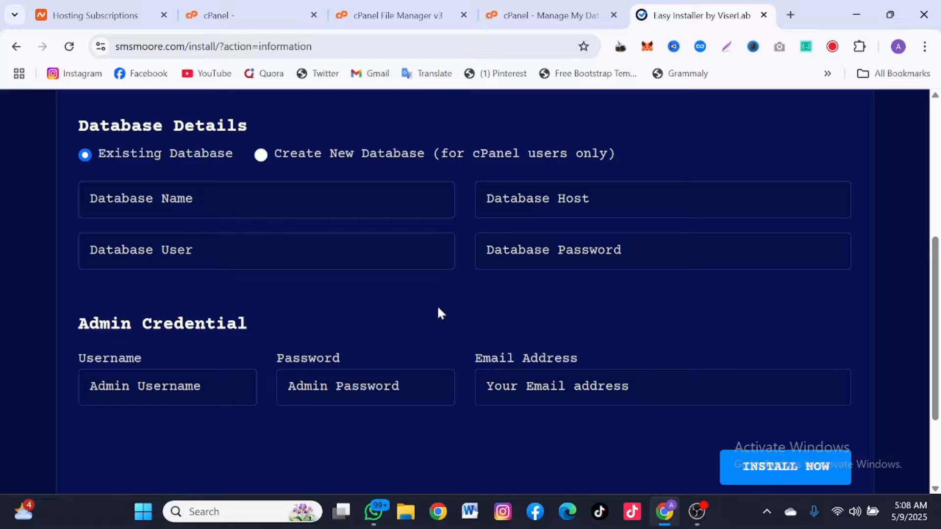
Search the cPanel tools for "data" and open the Database Wizard in a new browser tab.
{"action": "left_click", "coordinate": [247, 10]}
{"action": "left_click", "coordinate": [588, 112]}
{"action": "double_click", "coordinate": [588, 112]}
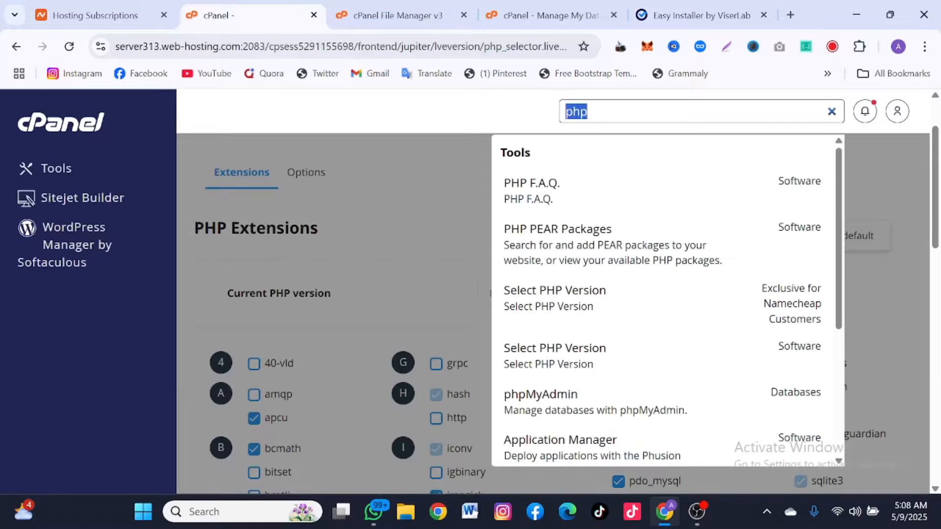
{"action": "type", "text": "data"}
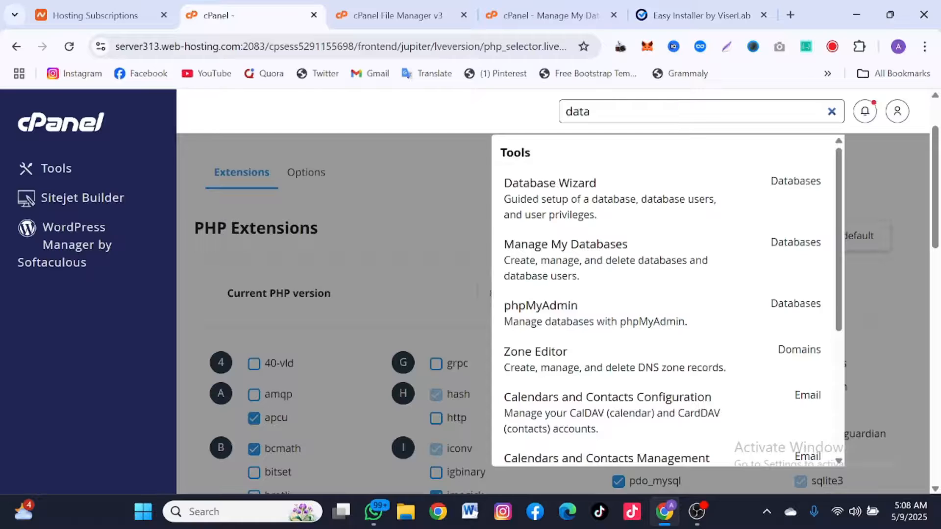
{"action": "right_click", "coordinate": [556, 192]}
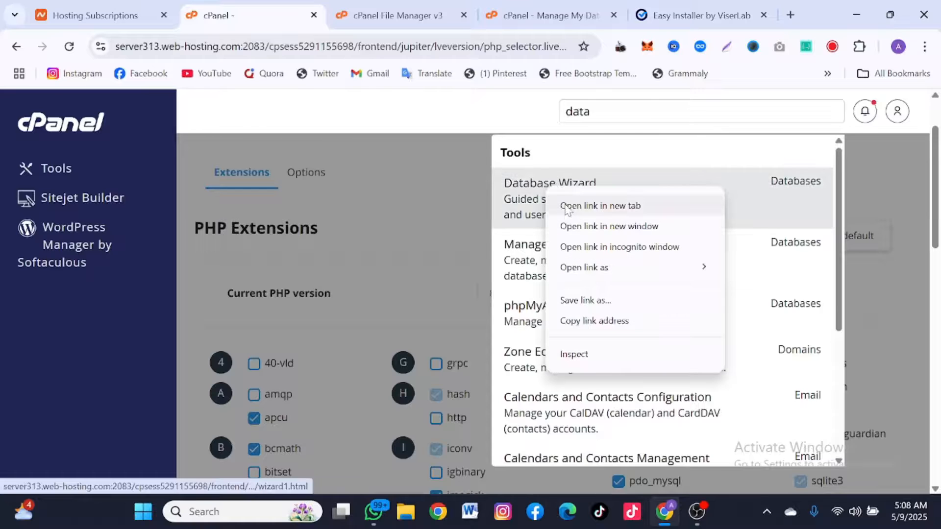
{"action": "left_click", "coordinate": [567, 207]}
{"action": "left_click", "coordinate": [333, 5]}
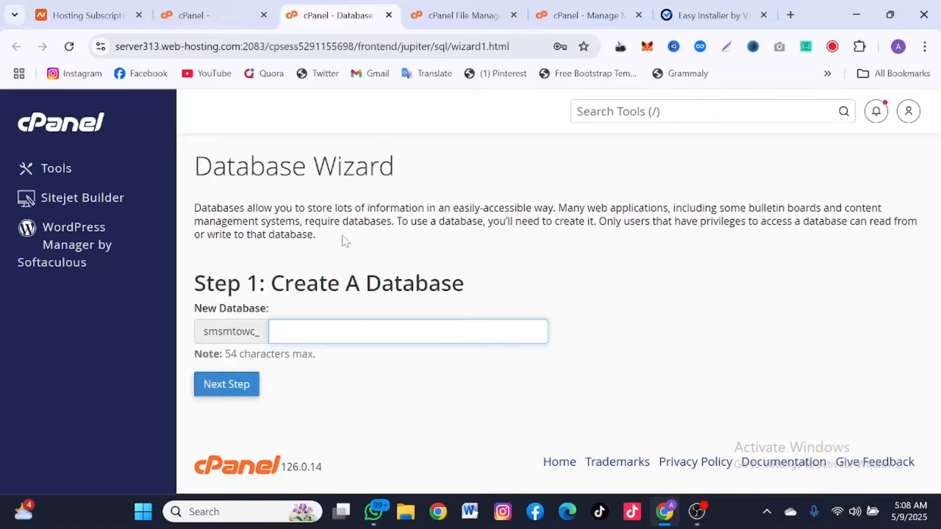
Create a new database with the name dele after the account prefix, and continue to the database user setup.
{"action": "type", "text": "dele"}
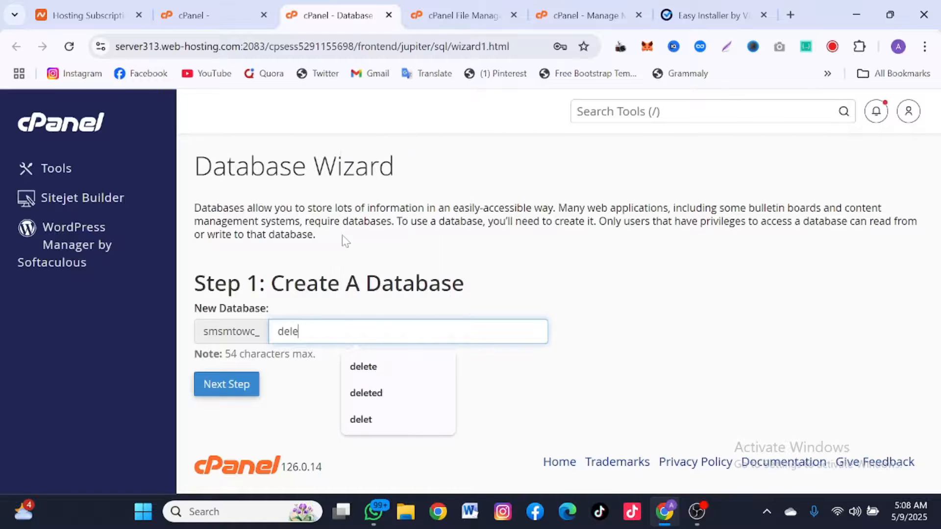
{"action": "double_click", "coordinate": [300, 331]}
{"action": "left_click", "coordinate": [304, 380]}
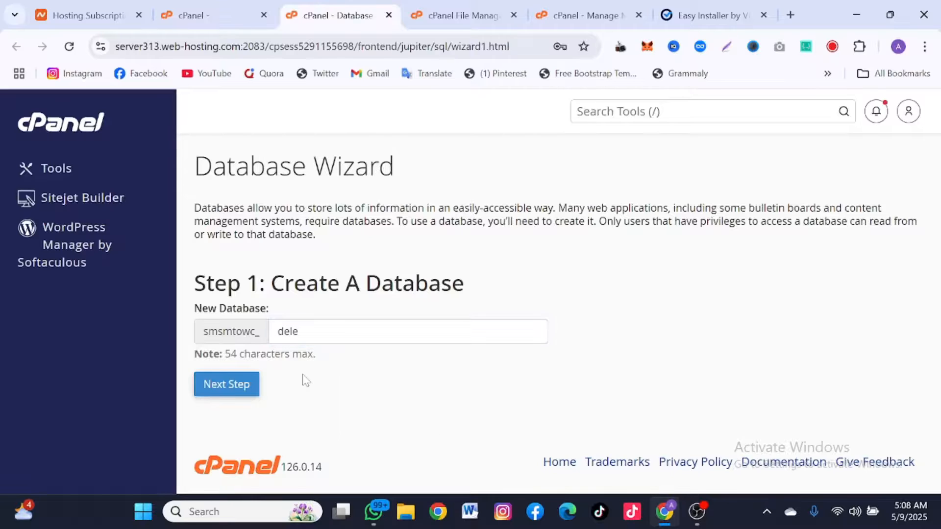
{"action": "left_click", "coordinate": [230, 388]}
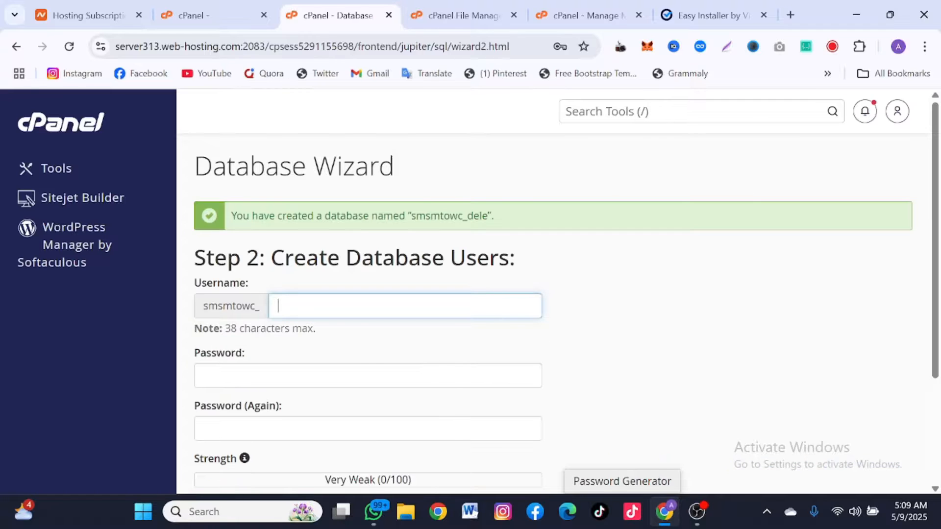
Create the database user dele after the account prefix, entering and repeating the database password, and dismiss the browser's password-saving offer.
{"action": "type", "text": "dele"}
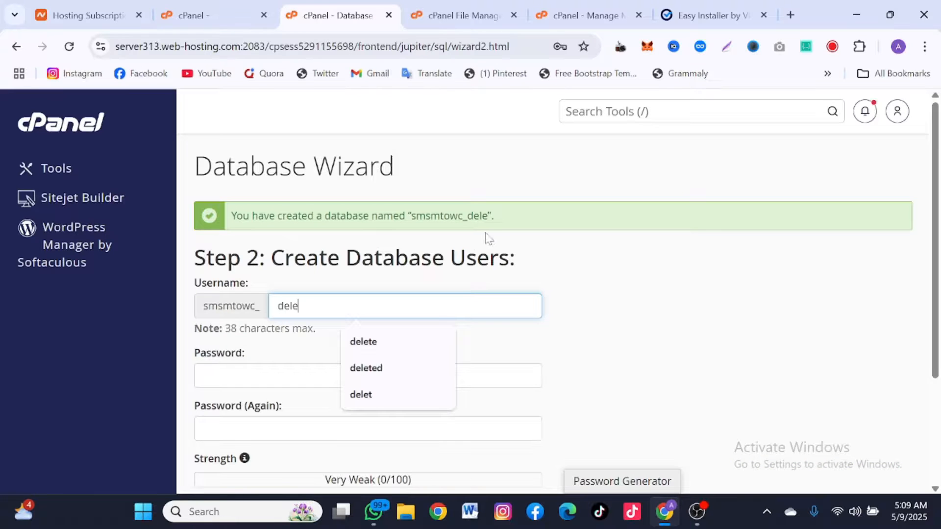
{"action": "left_click_drag", "start_coordinate": [488, 216], "coordinate": [410, 215]}
{"action": "key", "text": "ctrl+c"}
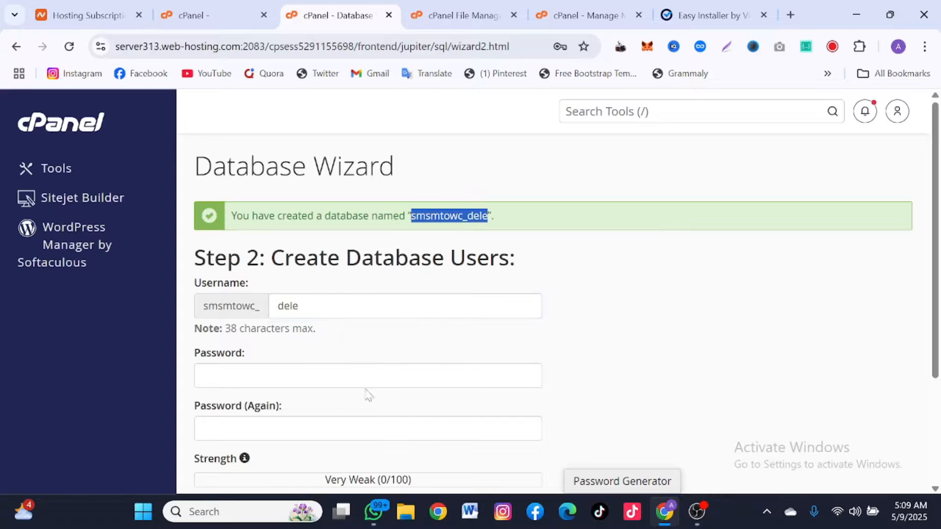
{"action": "left_click", "coordinate": [350, 375]}
{"action": "key", "text": "ctrl+v"}
{"action": "scroll", "coordinate": [351, 358], "scroll_direction": "down", "scroll_amount": 2}
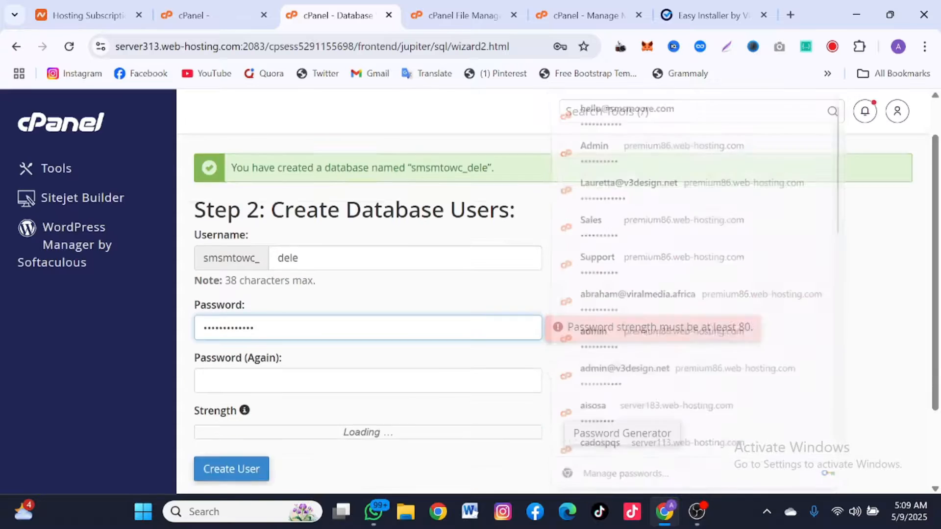
{"action": "key", "text": "Tab"}
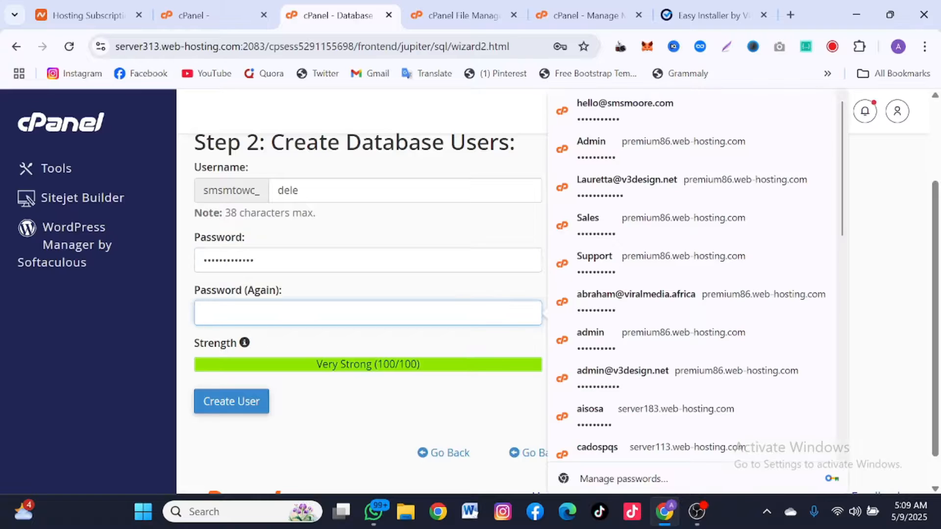
{"action": "key", "text": "ctrl+v"}
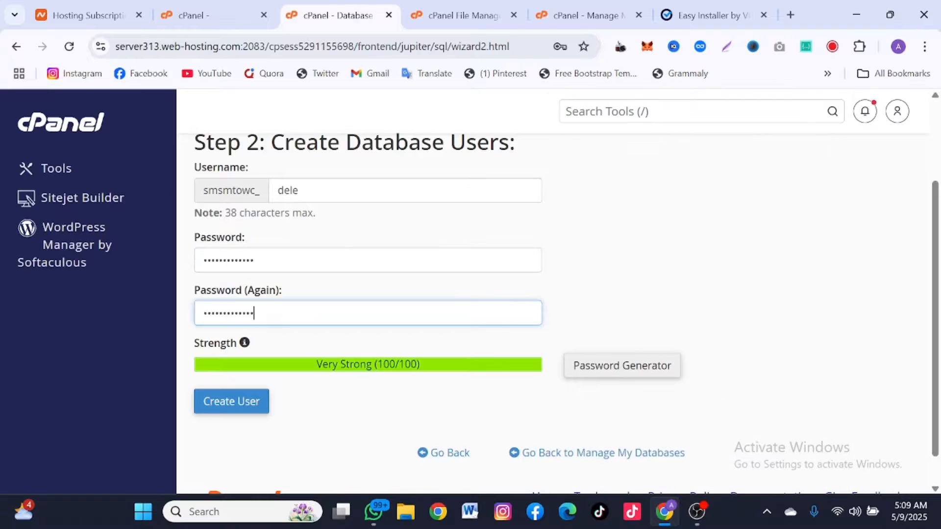
{"action": "left_click", "coordinate": [251, 403]}
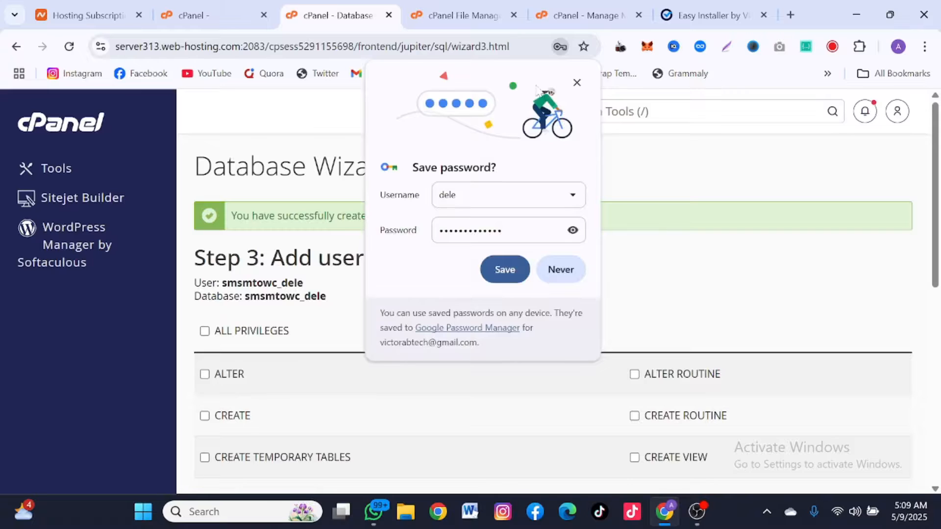
{"action": "left_click", "coordinate": [505, 270]}
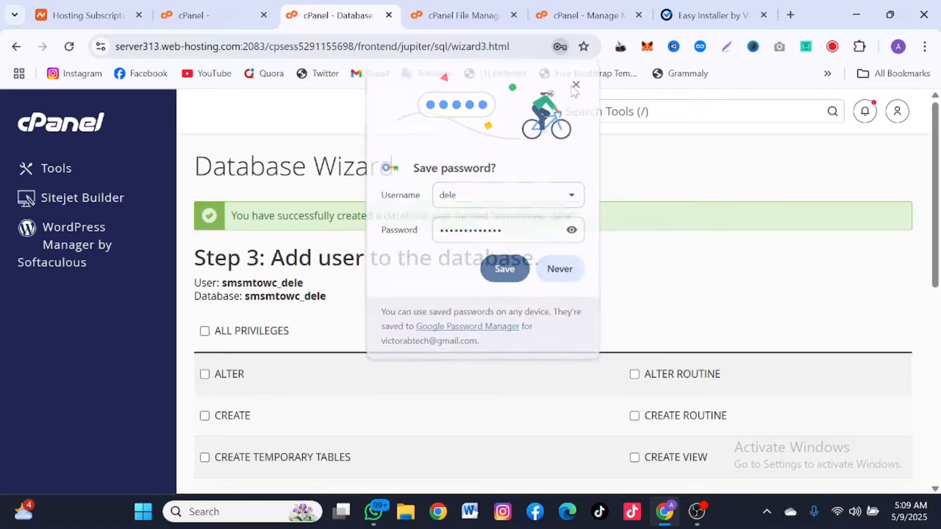
Add the new user to the smsmtowc_dele database with all privileges and complete the wizard.
{"action": "left_click", "coordinate": [226, 336]}
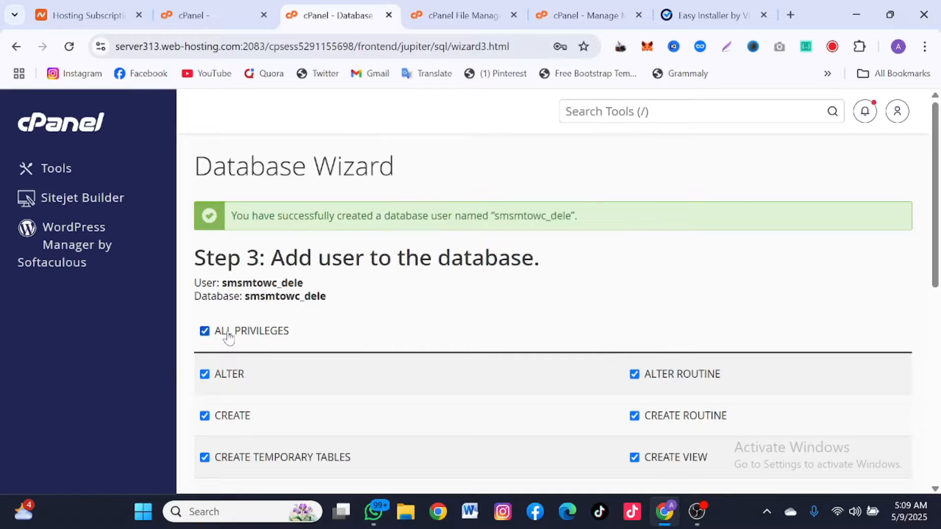
{"action": "scroll", "coordinate": [229, 338], "scroll_direction": "down", "scroll_amount": 9}
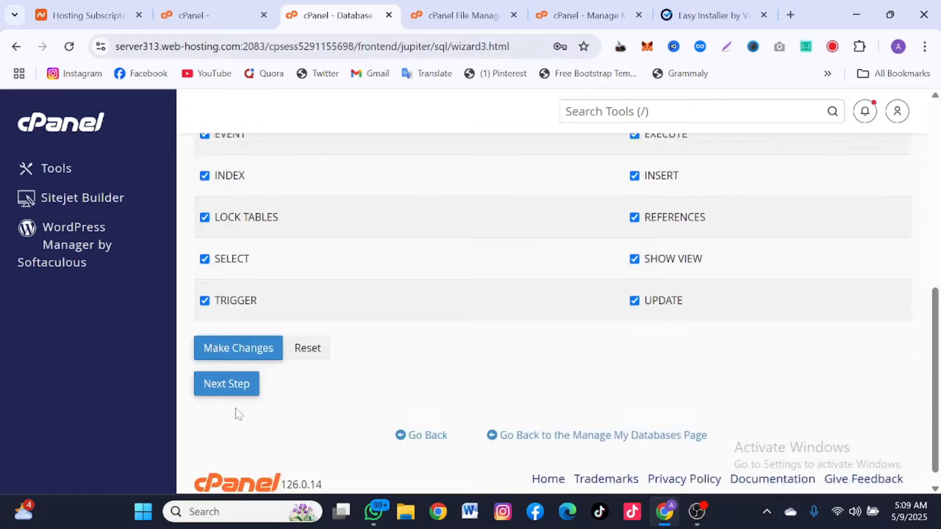
{"action": "left_click", "coordinate": [233, 332]}
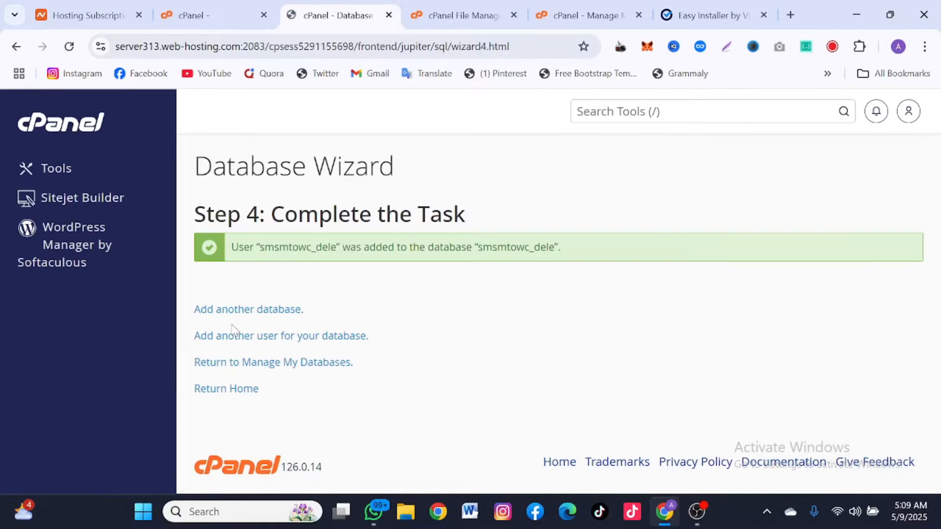
In the Easy Installer tab, enter smsmtowc_dele as database name and user, fill in the database password, and set the host to localhost.
{"action": "left_click", "coordinate": [703, 7]}
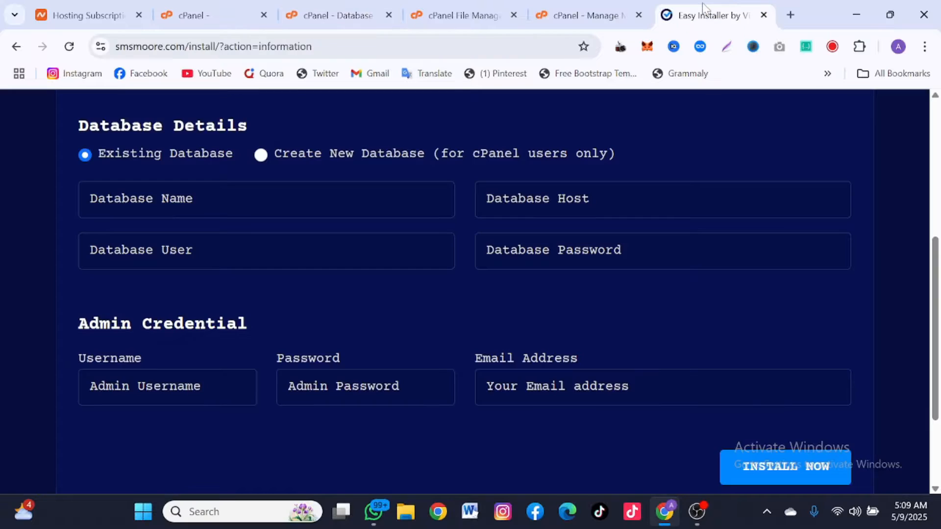
{"action": "left_click", "coordinate": [167, 200]}
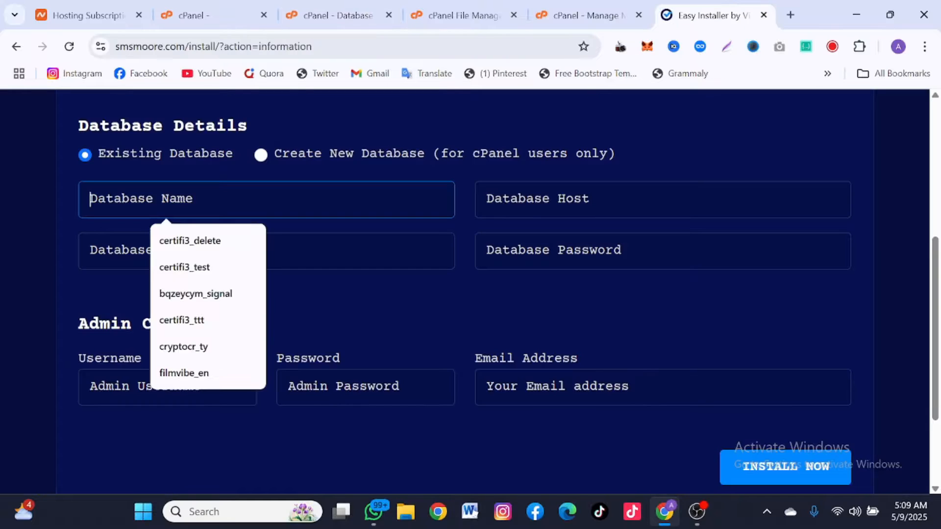
{"action": "type", "text": "smsmtowc_dele"}
{"action": "left_click", "coordinate": [166, 251]}
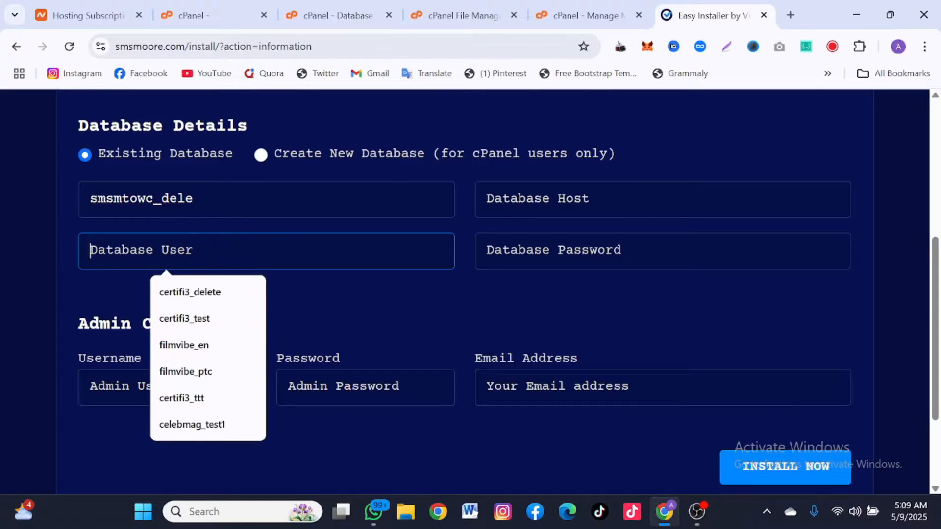
{"action": "type", "text": "smsmtowc_dele"}
{"action": "left_click", "coordinate": [563, 251]}
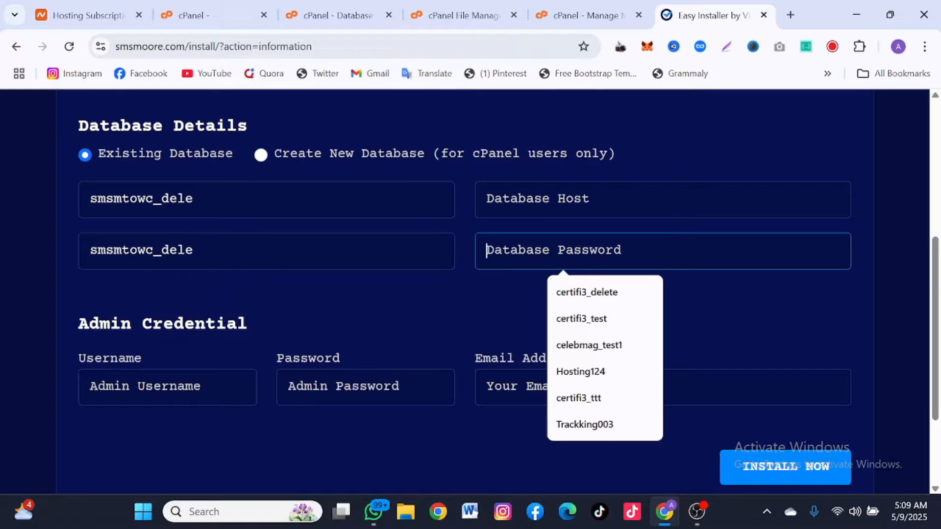
{"action": "key", "text": "ctrl+v"}
{"action": "left_click", "coordinate": [563, 199]}
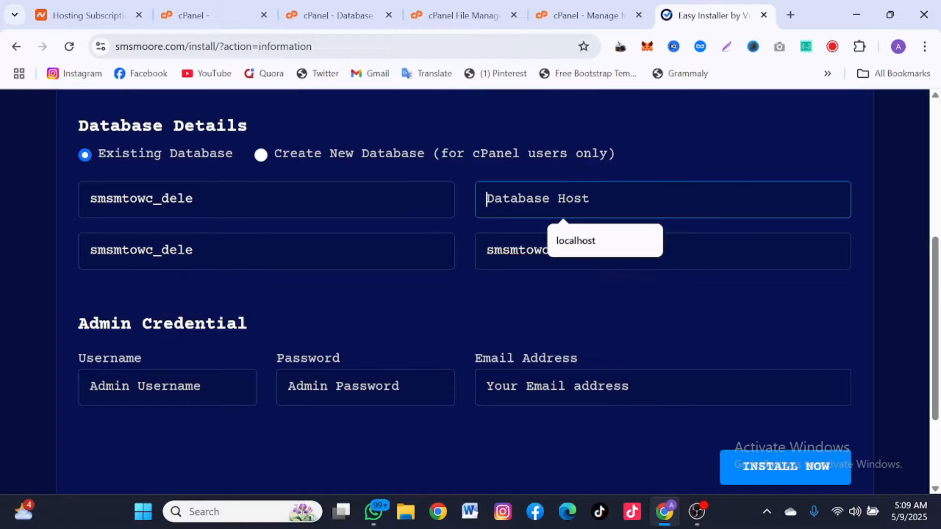
{"action": "left_click", "coordinate": [583, 240]}
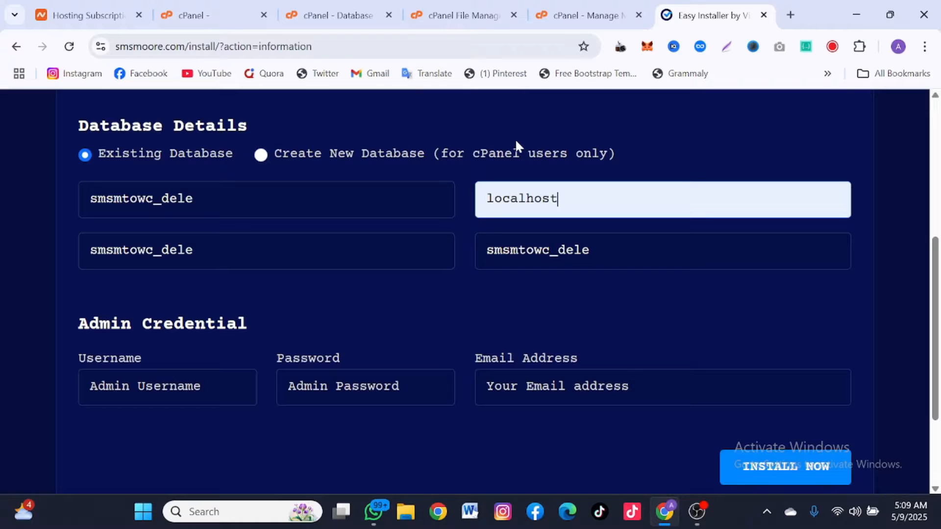
Fill in the admin credentials with username admin, the admin password and the contact's e-mail address.
{"action": "left_click", "coordinate": [181, 387]}
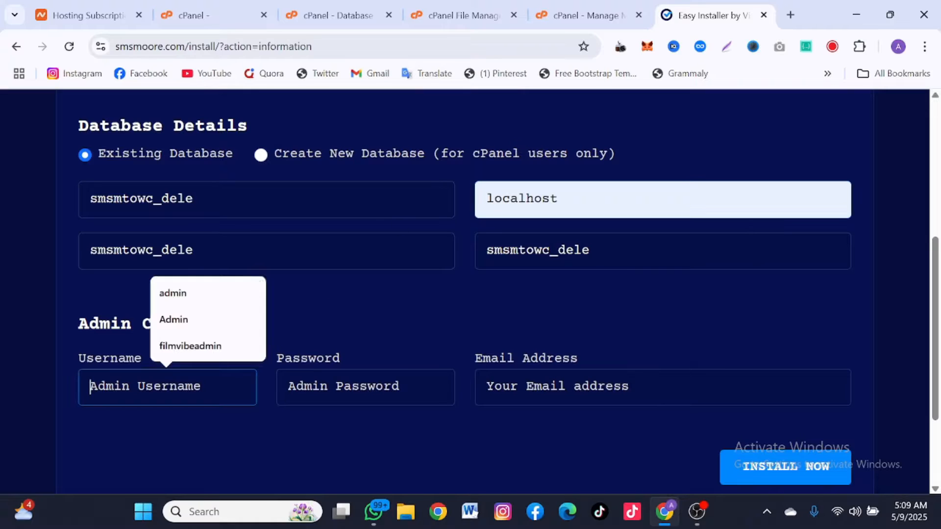
{"action": "left_click", "coordinate": [180, 292]}
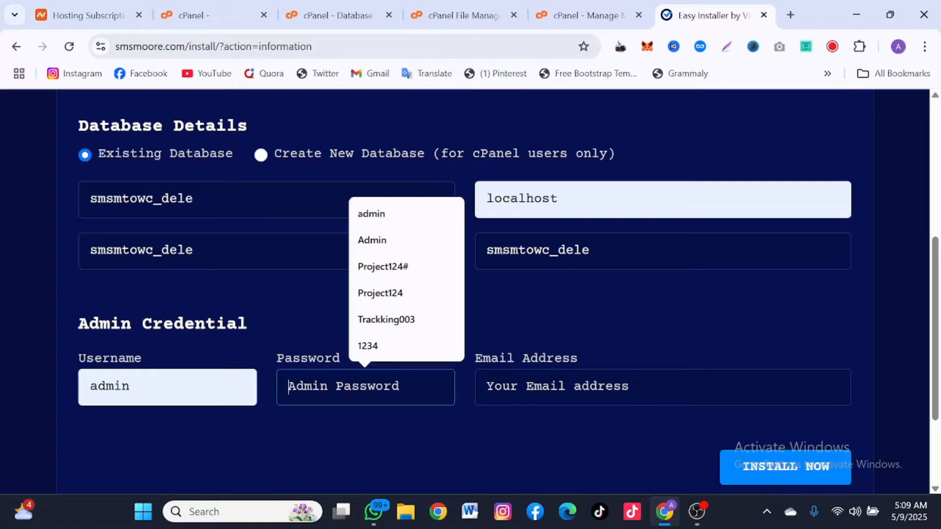
{"action": "left_click", "coordinate": [384, 218]}
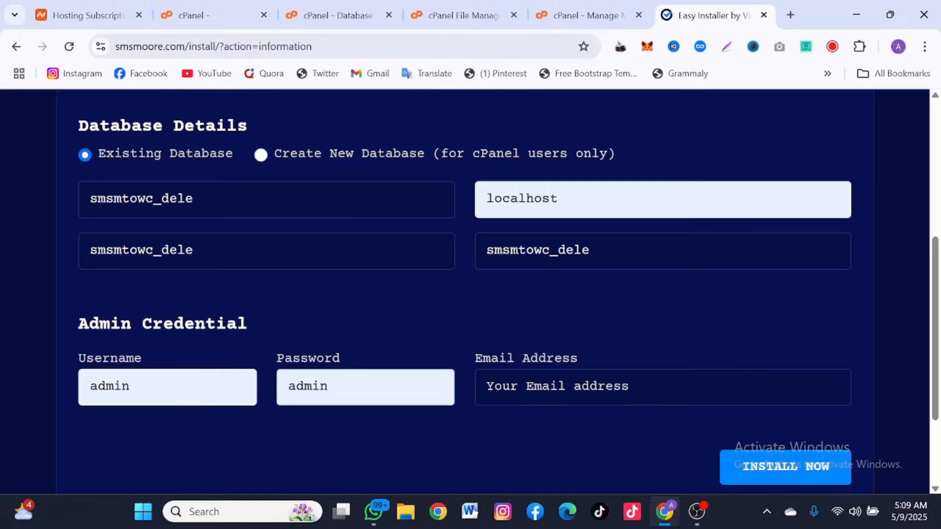
{"action": "left_click", "coordinate": [568, 387]}
{"action": "left_click", "coordinate": [598, 429]}
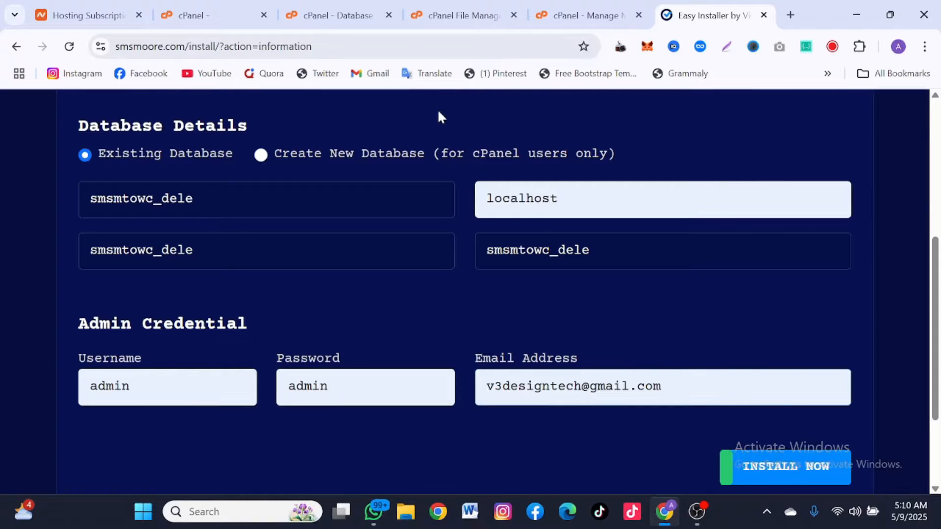
Check the Database Wizard tab, return to the installer and run the installation with the entered details.
{"action": "left_click", "coordinate": [352, 11]}
{"action": "left_click", "coordinate": [708, 15]}
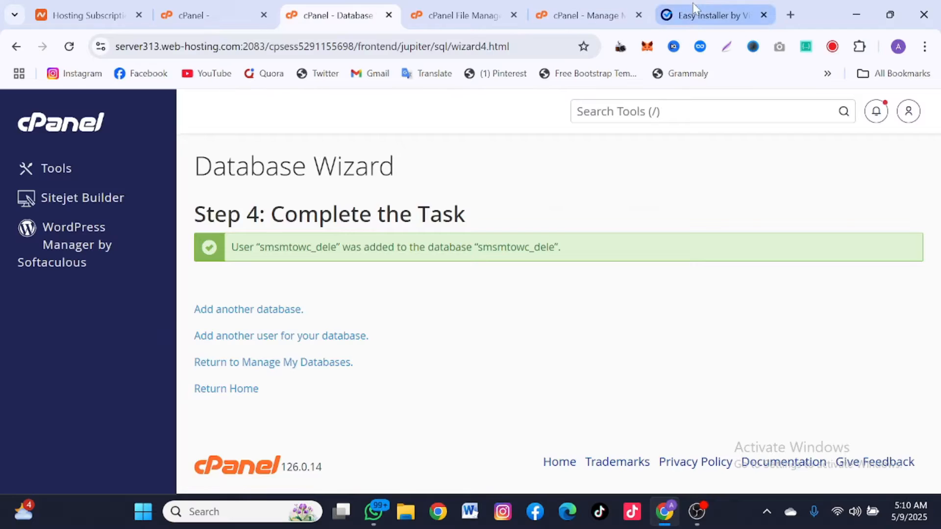
{"action": "left_click", "coordinate": [752, 471]}
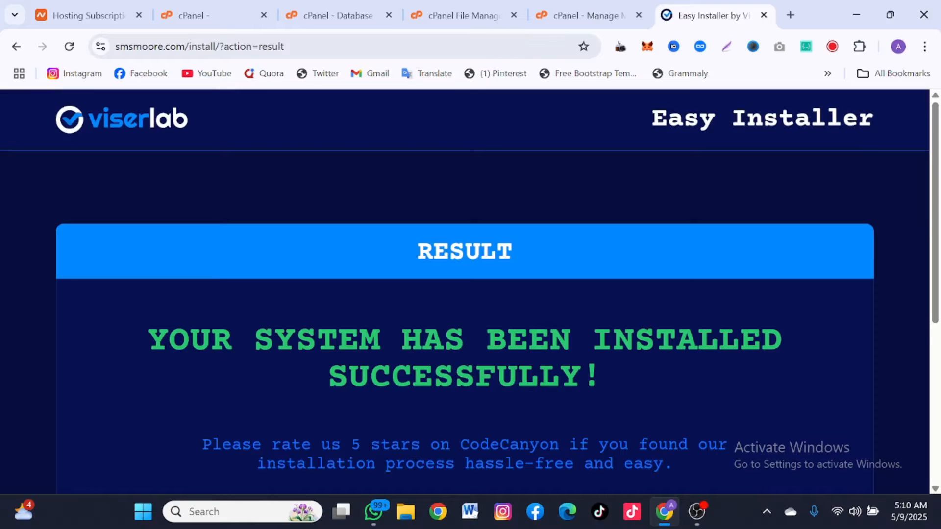
{"action": "scroll", "coordinate": [440, 441], "scroll_direction": "down", "scroll_amount": 3}
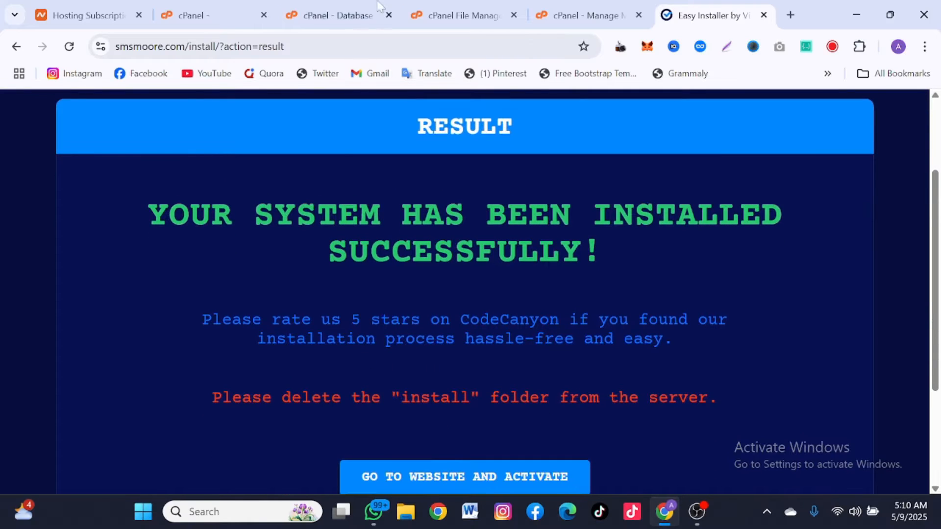
Switch to the cPanel File Manager tab and go up from core/storage to the public_html folder.
{"action": "left_click", "coordinate": [456, 12]}
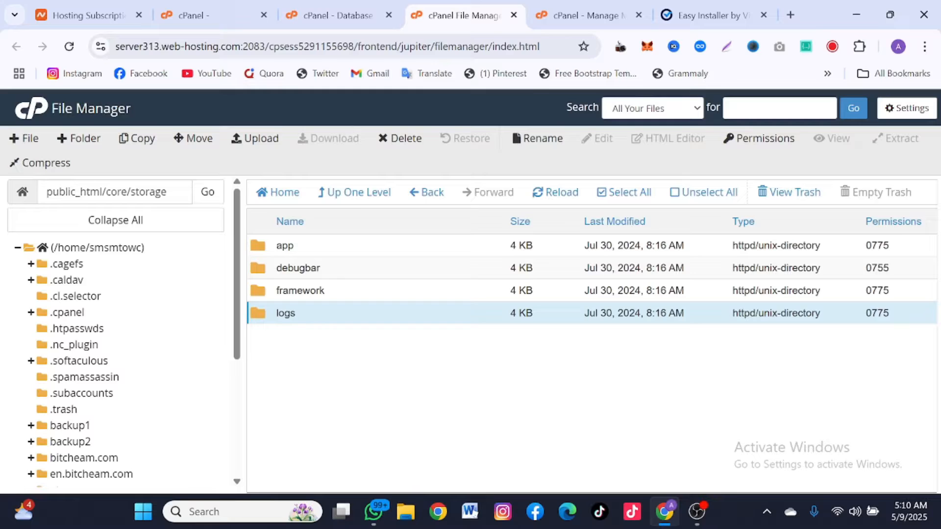
{"action": "left_click", "coordinate": [354, 193]}
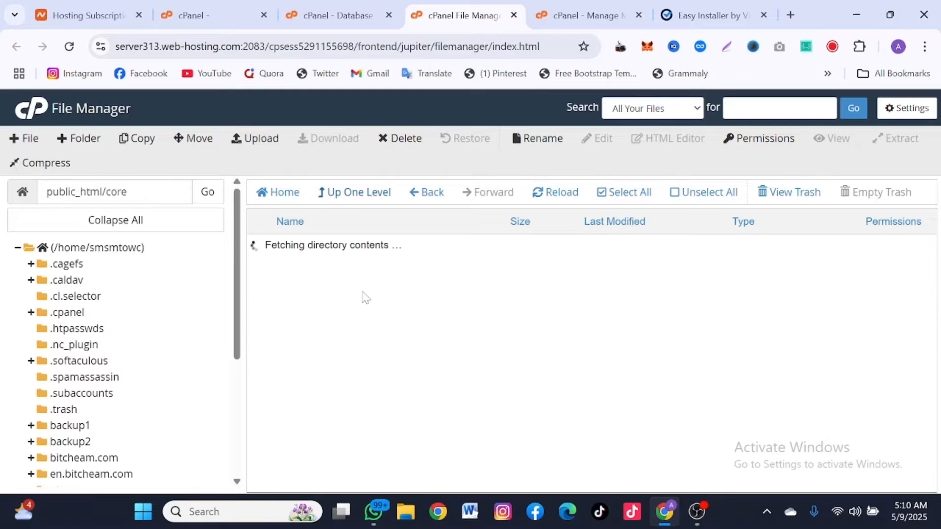
{"action": "scroll", "coordinate": [361, 294], "scroll_direction": "down", "scroll_amount": 4}
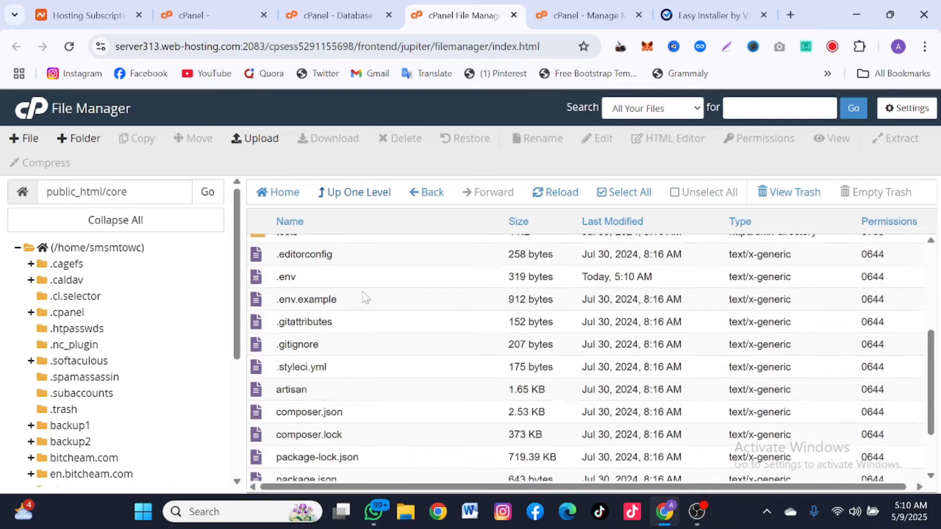
{"action": "left_click", "coordinate": [353, 192]}
{"action": "scroll", "coordinate": [385, 318], "scroll_direction": "down", "scroll_amount": 1}
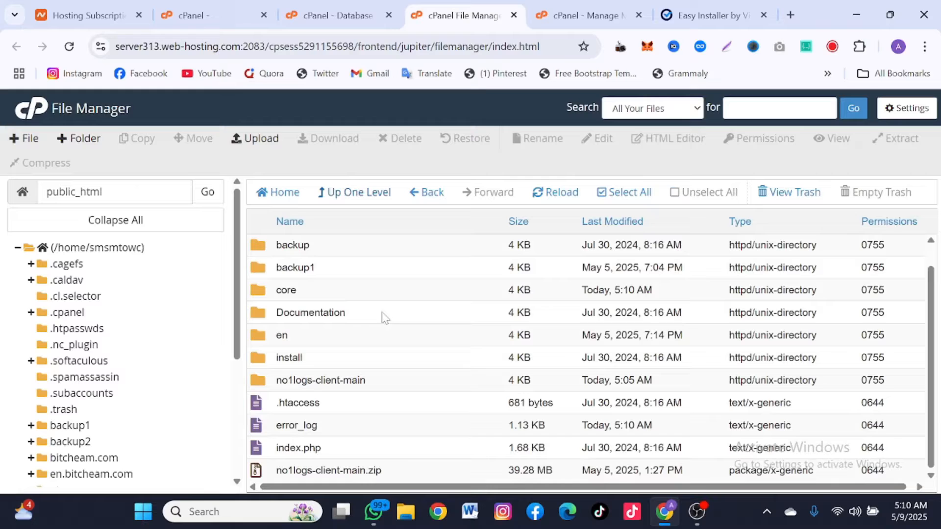
Permanently delete the install folder from public_html, skipping the trash.
{"action": "left_click", "coordinate": [353, 365]}
{"action": "right_click", "coordinate": [353, 365]}
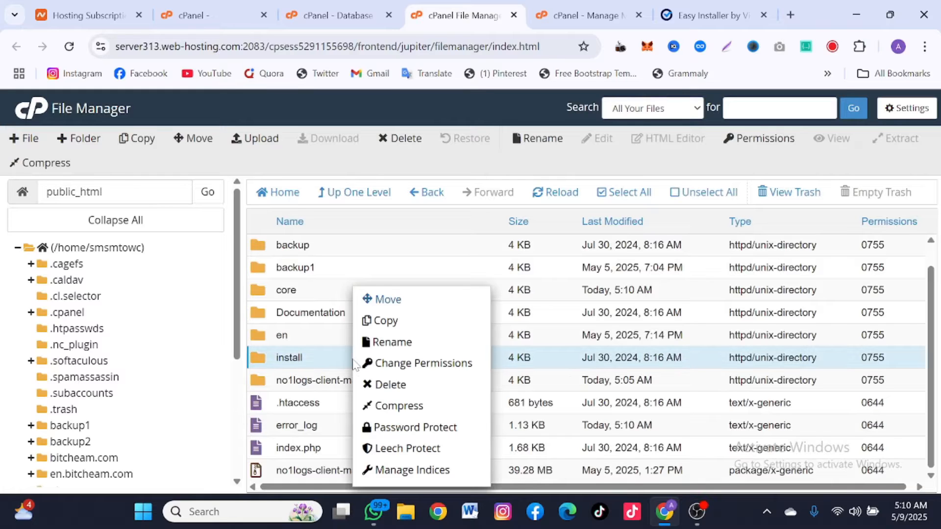
{"action": "left_click", "coordinate": [391, 385]}
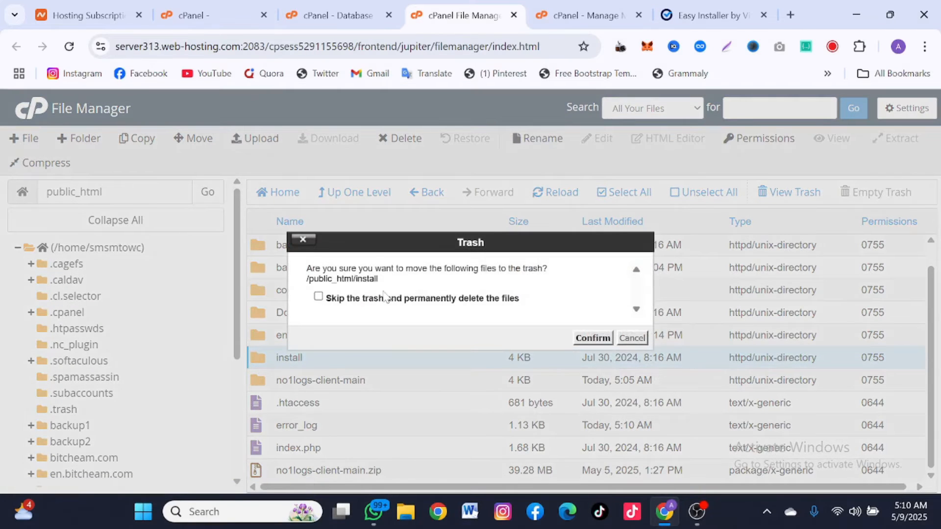
{"action": "left_click", "coordinate": [394, 301]}
{"action": "left_click", "coordinate": [593, 337]}
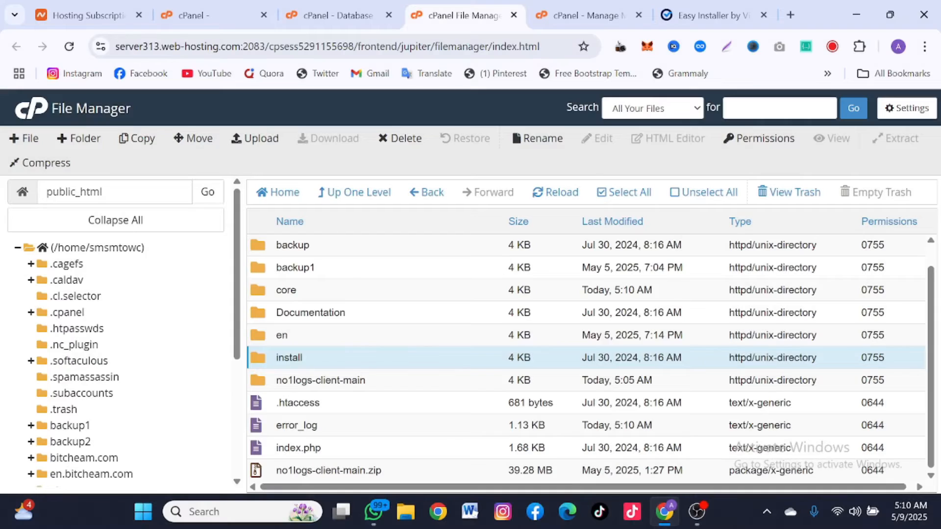
Return to the Easy Installer tab and look over the result page, including its website activation option.
{"action": "left_click", "coordinate": [710, 16]}
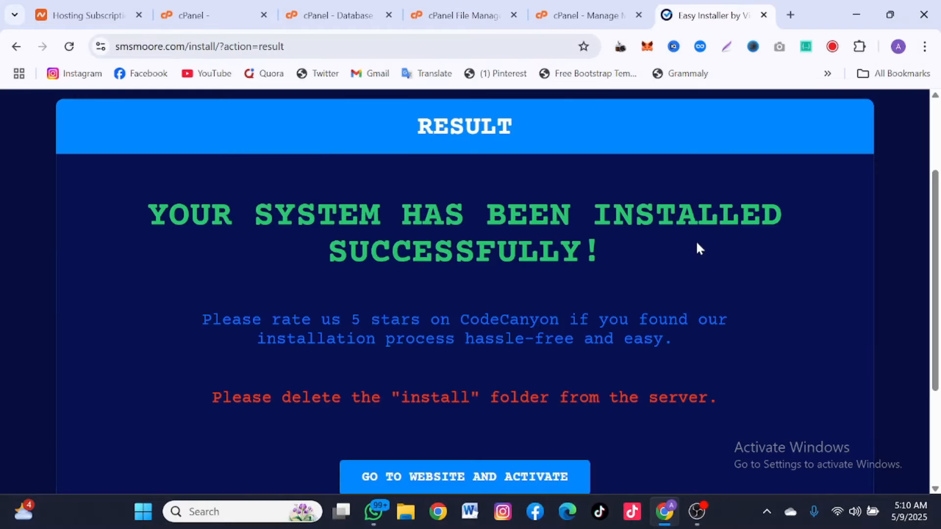
{"action": "scroll", "coordinate": [697, 244], "scroll_direction": "down", "scroll_amount": 2}
{"action": "scroll", "coordinate": [696, 244], "scroll_direction": "up", "scroll_amount": 1}
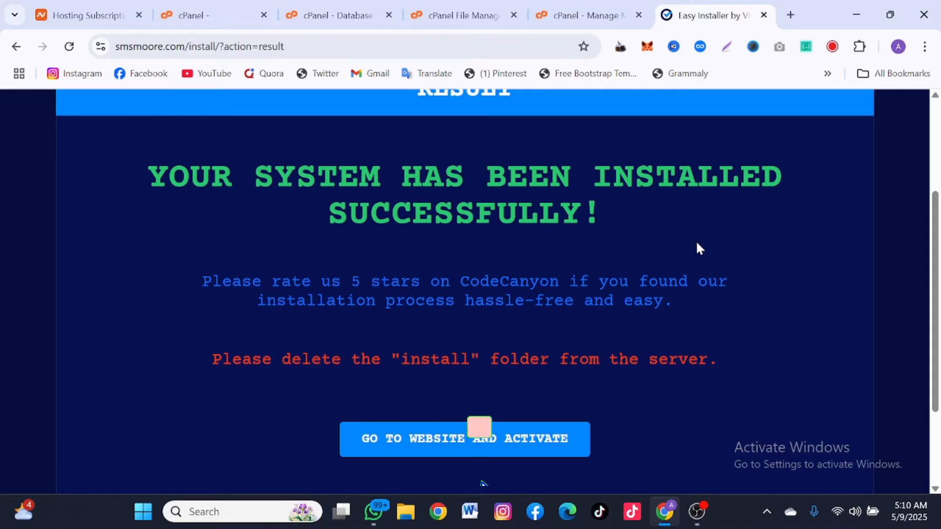
{"action": "scroll", "coordinate": [696, 243], "scroll_direction": "up", "scroll_amount": 1}
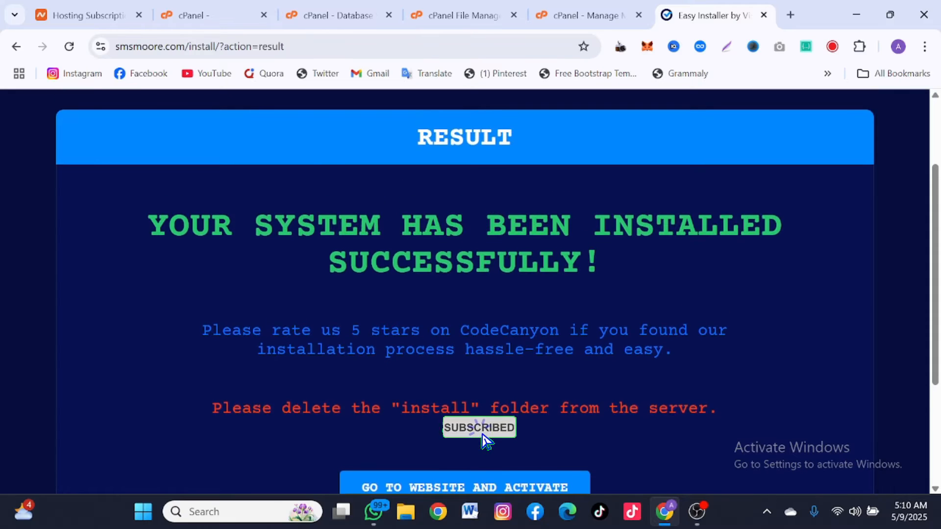